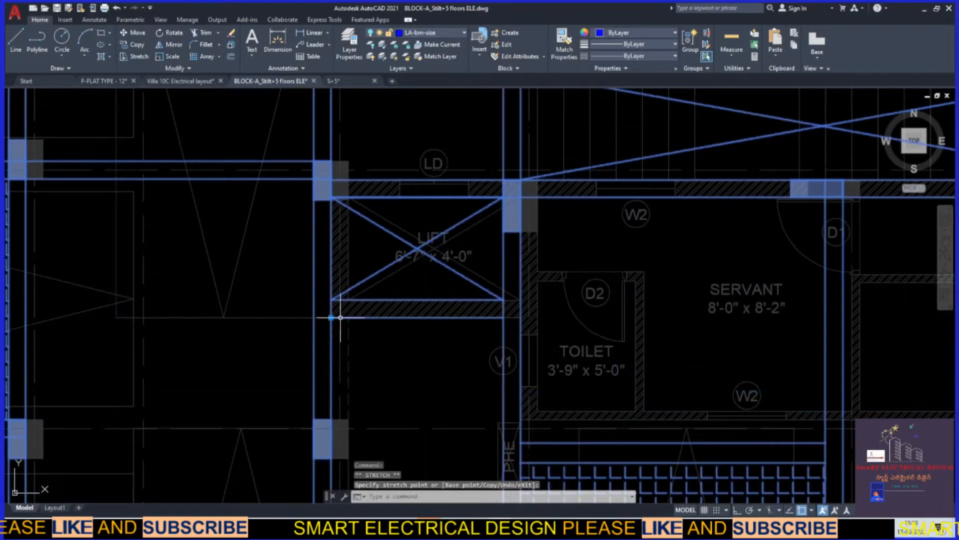
Examine the beam outlines around the lift and along gridlines 1 and 2 of the stilt floor plan.
{"action": "left_click", "coordinate": [331, 318]}
{"action": "key", "text": "Escape"}
{"action": "scroll", "coordinate": [372, 295], "scroll_direction": "down", "scroll_amount": 3}
{"action": "scroll", "coordinate": [223, 225], "scroll_direction": "up", "scroll_amount": 2}
{"action": "scroll", "coordinate": [278, 178], "scroll_direction": "down", "scroll_amount": 1}
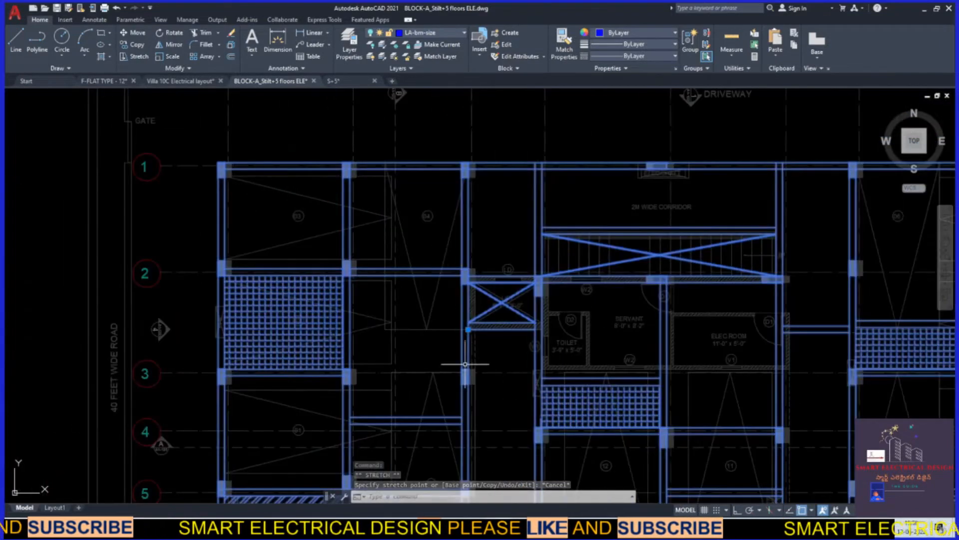
{"action": "scroll", "coordinate": [472, 329], "scroll_direction": "up", "scroll_amount": 5}
{"action": "left_click", "coordinate": [456, 330]}
{"action": "left_click", "coordinate": [485, 329]}
{"action": "scroll", "coordinate": [496, 137], "scroll_direction": "up", "scroll_amount": 5}
{"action": "scroll", "coordinate": [531, 210], "scroll_direction": "down", "scroll_amount": 10}
{"action": "scroll", "coordinate": [339, 134], "scroll_direction": "up", "scroll_amount": 4}
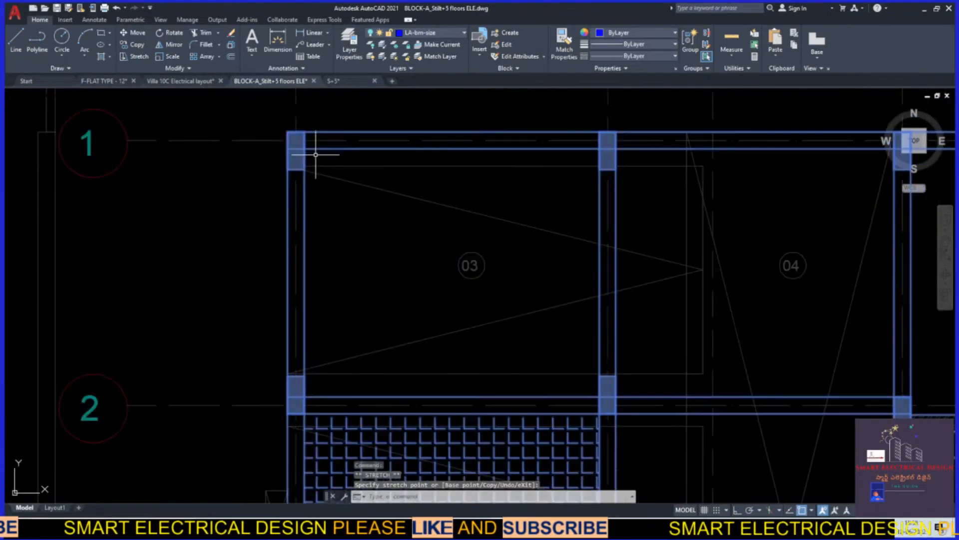
{"action": "scroll", "coordinate": [315, 154], "scroll_direction": "down", "scroll_amount": 5}
{"action": "scroll", "coordinate": [350, 195], "scroll_direction": "up", "scroll_amount": 3}
{"action": "scroll", "coordinate": [377, 155], "scroll_direction": "up", "scroll_amount": 3}
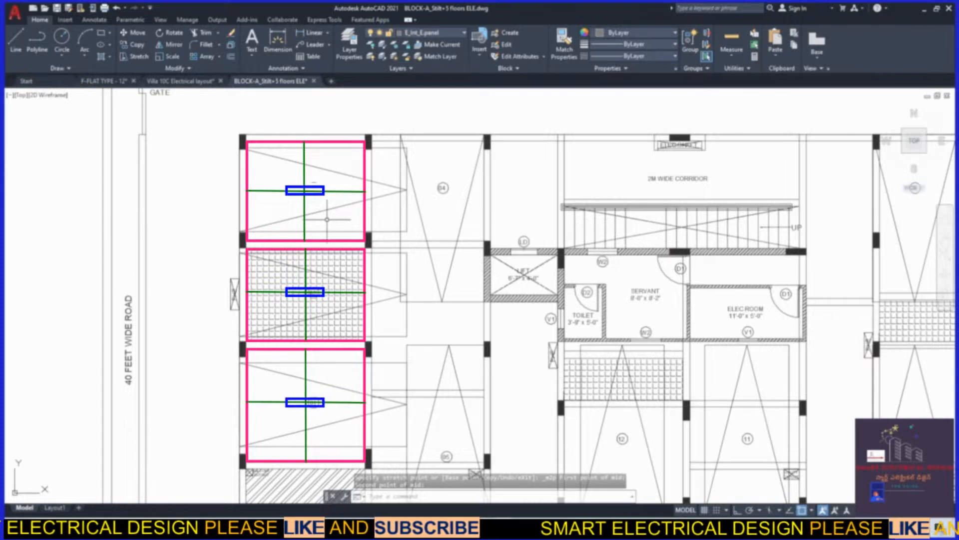
Centre the tube light in parking bay 03, using the midpoint between two opposite column corners.
{"action": "scroll", "coordinate": [250, 270], "scroll_direction": "up", "scroll_amount": 10}
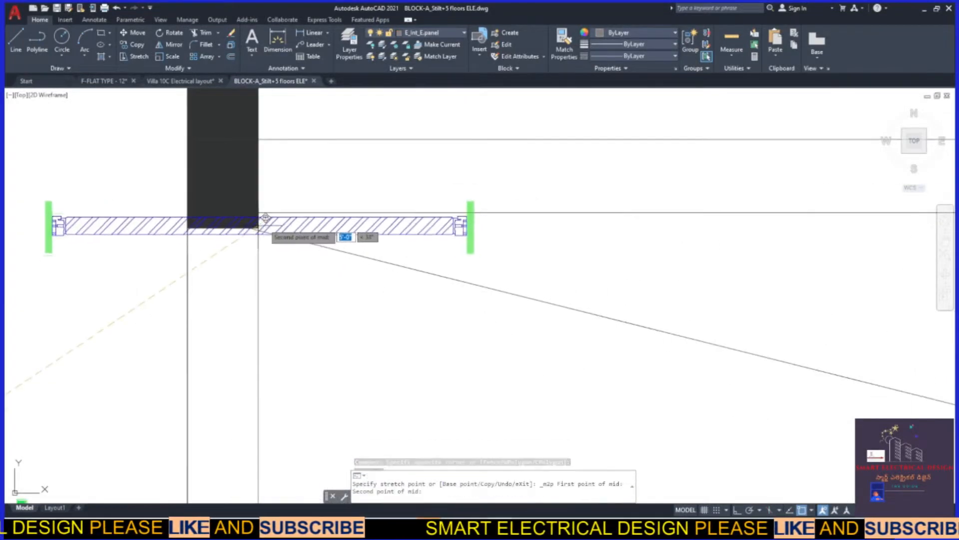
{"action": "scroll", "coordinate": [444, 305], "scroll_direction": "down", "scroll_amount": 7}
{"action": "scroll", "coordinate": [443, 316], "scroll_direction": "up", "scroll_amount": 5}
{"action": "scroll", "coordinate": [325, 209], "scroll_direction": "down", "scroll_amount": 10}
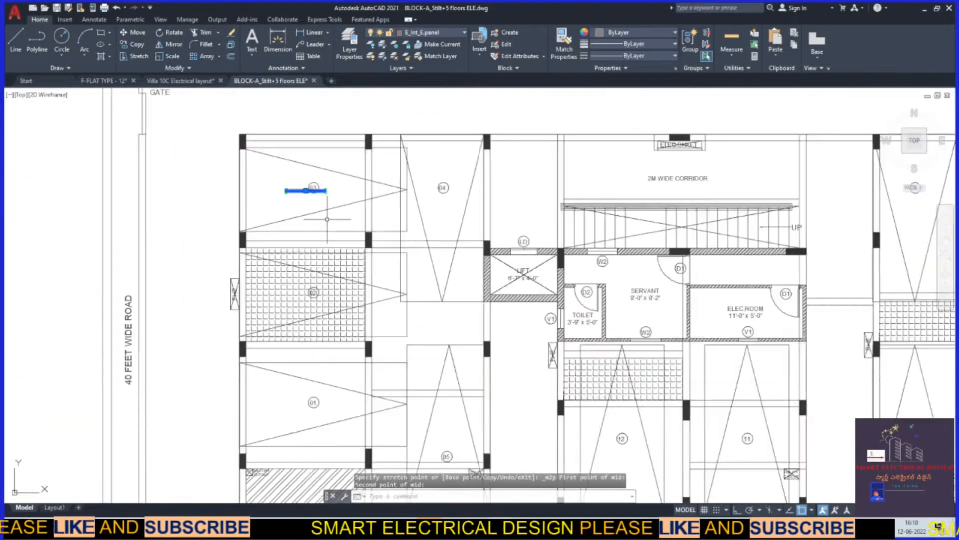
Draw a horizontal polyline across bay 03 and, with Ortho on, a vertical one from its midpoint down through the tube light.
{"action": "type", "text": "pl"}
{"action": "key", "text": "space"}
{"action": "left_click", "coordinate": [246, 160]}
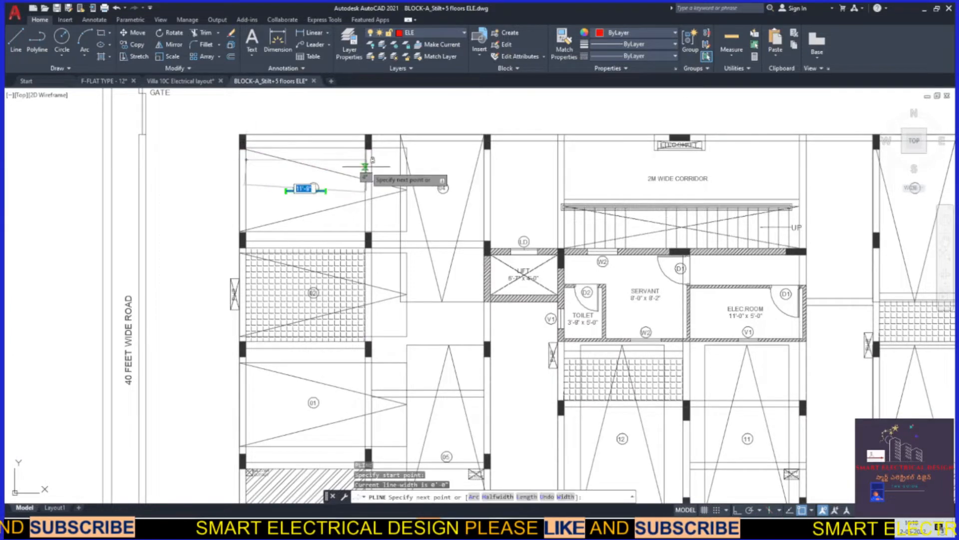
{"action": "left_click", "coordinate": [366, 160]}
{"action": "key", "text": "Escape"}
{"action": "key", "text": "space"}
{"action": "left_click", "coordinate": [306, 160]}
{"action": "key", "text": "F8"}
{"action": "left_click", "coordinate": [305, 223]}
{"action": "key", "text": "Escape"}
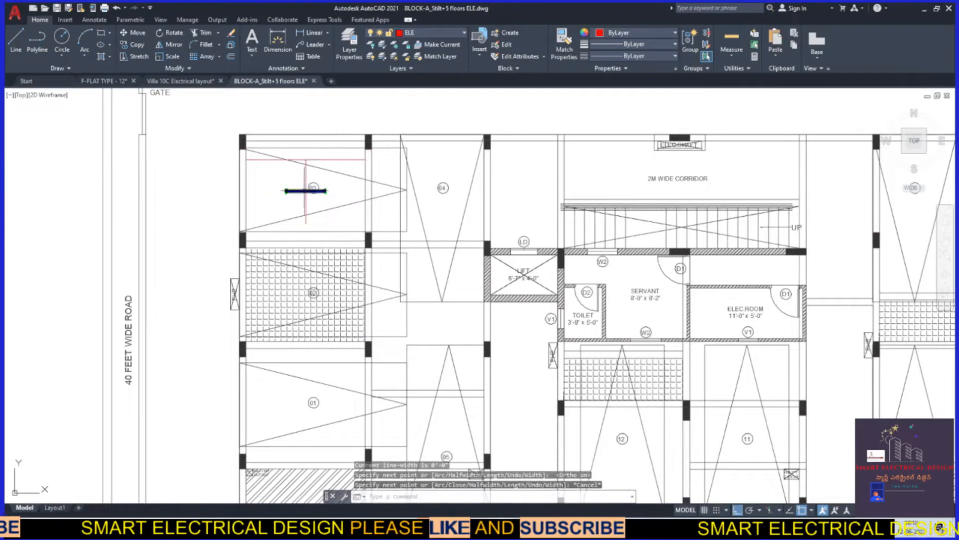
Copy the bay 03 tube light to the centre of bay 02, midway between two opposite bay corners.
{"action": "left_click", "coordinate": [306, 191]}
{"action": "scroll", "coordinate": [305, 191], "scroll_direction": "up", "scroll_amount": 4}
{"action": "scroll", "coordinate": [306, 191], "scroll_direction": "down", "scroll_amount": 4}
{"action": "type", "text": "co"}
{"action": "key", "text": "space"}
{"action": "scroll", "coordinate": [305, 190], "scroll_direction": "up", "scroll_amount": 4}
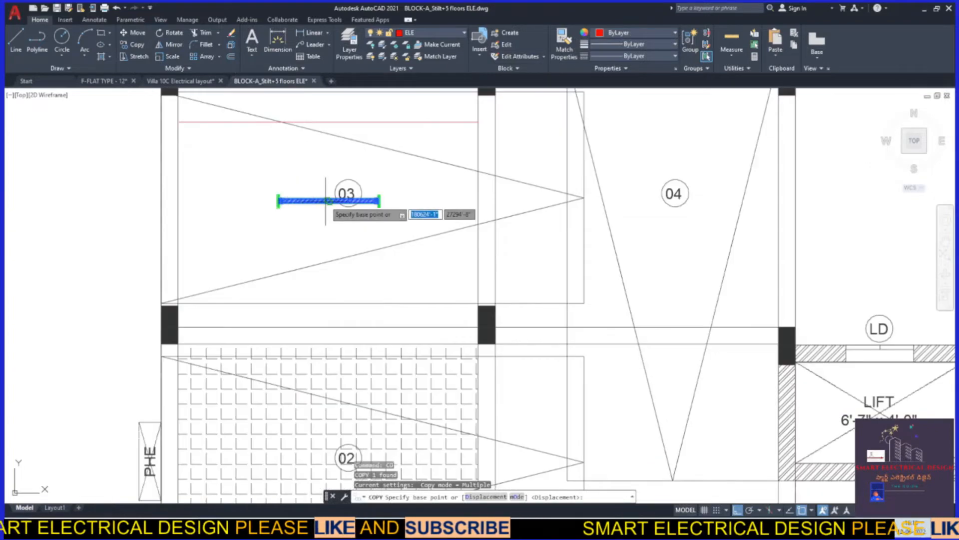
{"action": "left_click", "coordinate": [327, 201]}
{"action": "scroll", "coordinate": [303, 171], "scroll_direction": "down", "scroll_amount": 6}
{"action": "right_click", "coordinate": [303, 201], "text": "shift"}
{"action": "left_click", "coordinate": [332, 230]}
{"action": "scroll", "coordinate": [291, 203], "scroll_direction": "up", "scroll_amount": 7}
{"action": "left_click", "coordinate": [205, 170]}
{"action": "scroll", "coordinate": [237, 159], "scroll_direction": "down", "scroll_amount": 6}
{"action": "scroll", "coordinate": [295, 200], "scroll_direction": "up", "scroll_amount": 5}
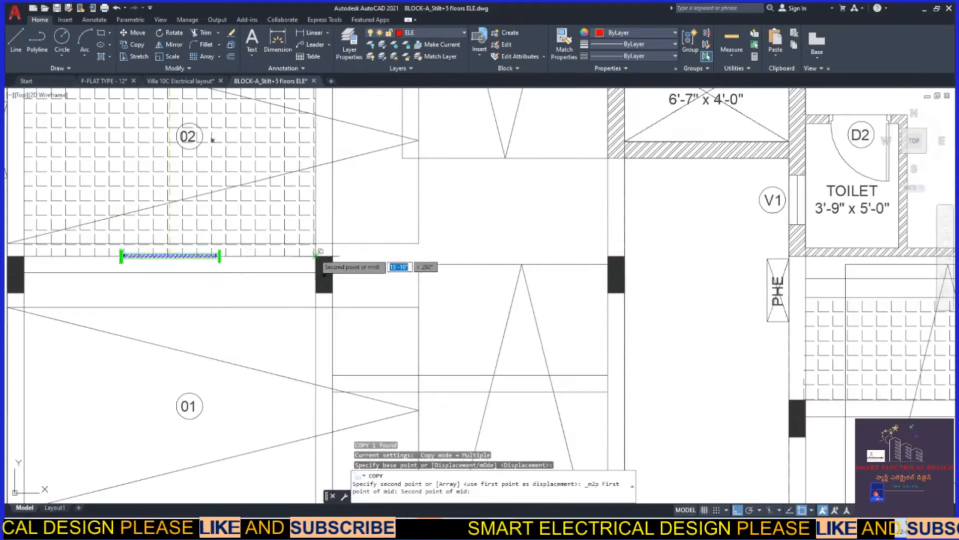
{"action": "left_click", "coordinate": [316, 256]}
{"action": "scroll", "coordinate": [391, 234], "scroll_direction": "down", "scroll_amount": 5}
{"action": "key", "text": "Escape"}
{"action": "left_click", "coordinate": [295, 197]}
{"action": "type", "text": "co"}
{"action": "key", "text": "space"}
{"action": "scroll", "coordinate": [301, 196], "scroll_direction": "up", "scroll_amount": 5}
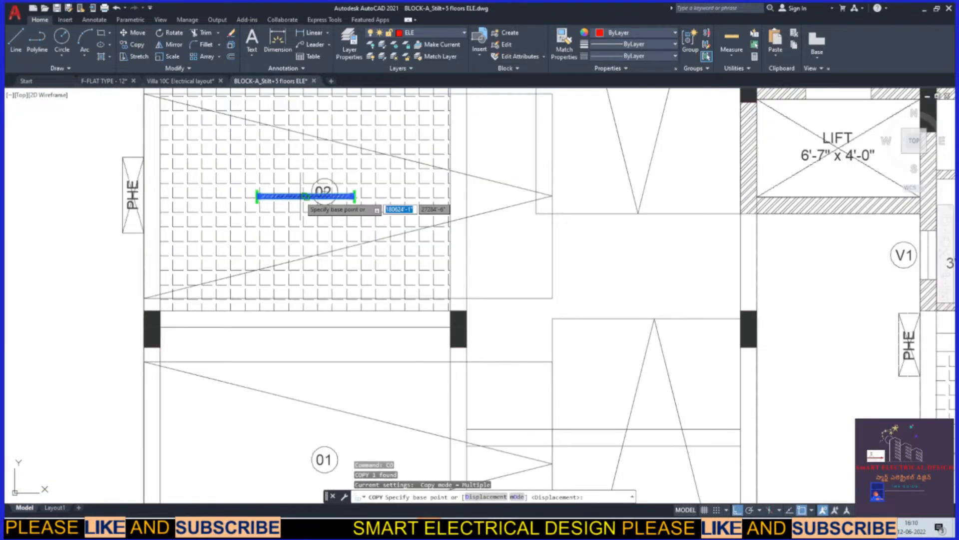
{"action": "left_click", "coordinate": [302, 196]}
{"action": "scroll", "coordinate": [345, 167], "scroll_direction": "down", "scroll_amount": 6}
{"action": "scroll", "coordinate": [334, 193], "scroll_direction": "up", "scroll_amount": 2}
{"action": "right_click", "coordinate": [322, 202], "text": "shift"}
{"action": "left_click", "coordinate": [349, 231]}
{"action": "scroll", "coordinate": [321, 185], "scroll_direction": "up", "scroll_amount": 6}
{"action": "left_click", "coordinate": [263, 195]}
{"action": "scroll", "coordinate": [281, 175], "scroll_direction": "down", "scroll_amount": 4}
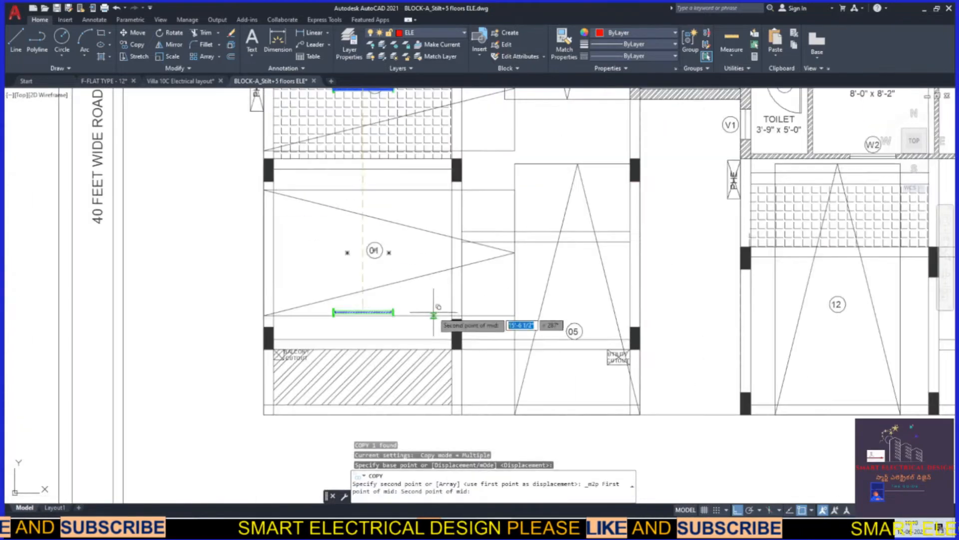
{"action": "key", "text": "Escape"}
{"action": "scroll", "coordinate": [353, 250], "scroll_direction": "down", "scroll_amount": 3}
Copy the bay 02 tube light to the centre of bay 01, midway between two opposite bay corners.
{"action": "type", "text": "co"}
{"action": "key", "text": "space"}
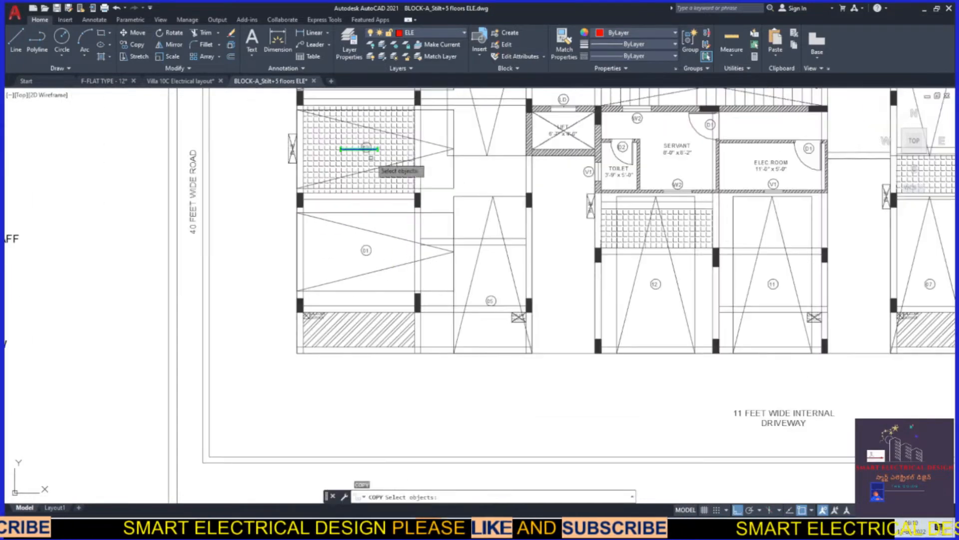
{"action": "left_click", "coordinate": [371, 158]}
{"action": "key", "text": "space"}
{"action": "scroll", "coordinate": [365, 151], "scroll_direction": "up", "scroll_amount": 6}
{"action": "left_click", "coordinate": [359, 149]}
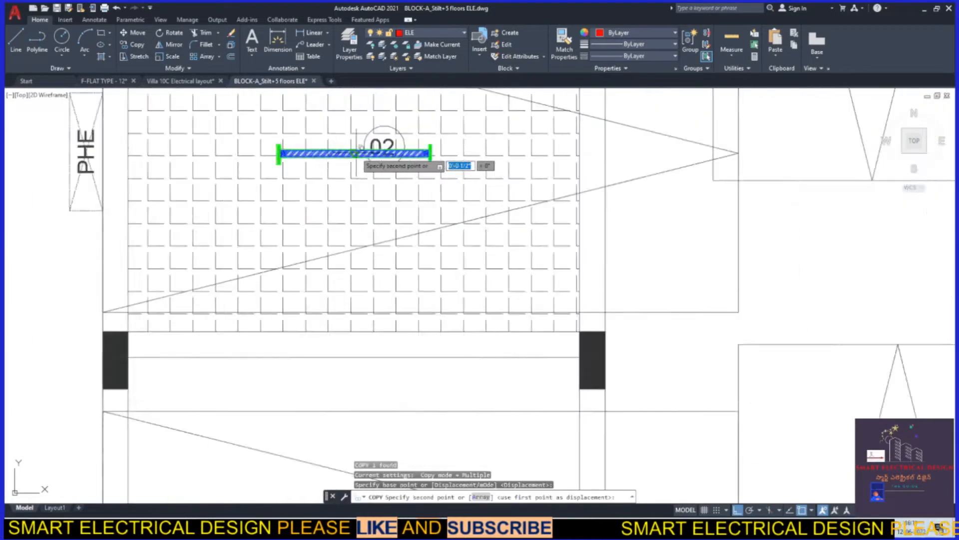
{"action": "scroll", "coordinate": [410, 153], "scroll_direction": "down", "scroll_amount": 6}
{"action": "right_click", "coordinate": [427, 210], "text": "shift"}
{"action": "left_click", "coordinate": [450, 243]}
{"action": "scroll", "coordinate": [460, 216], "scroll_direction": "up", "scroll_amount": 6}
{"action": "left_click", "coordinate": [472, 230]}
{"action": "left_click", "coordinate": [392, 236]}
{"action": "key", "text": "Escape"}
{"action": "scroll", "coordinate": [387, 238], "scroll_direction": "down", "scroll_amount": 8}
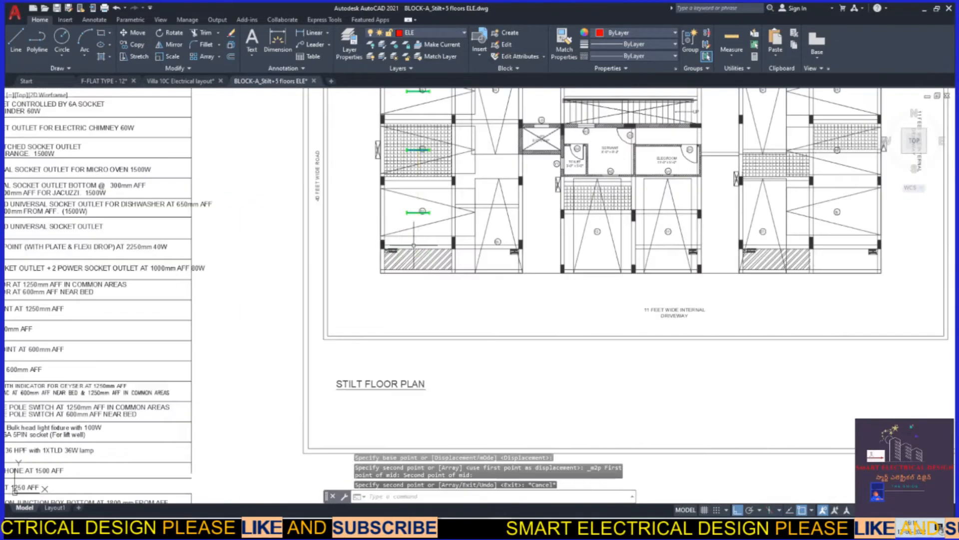
{"action": "scroll", "coordinate": [413, 245], "scroll_direction": "down", "scroll_amount": 1}
{"action": "scroll", "coordinate": [378, 249], "scroll_direction": "up", "scroll_amount": 3}
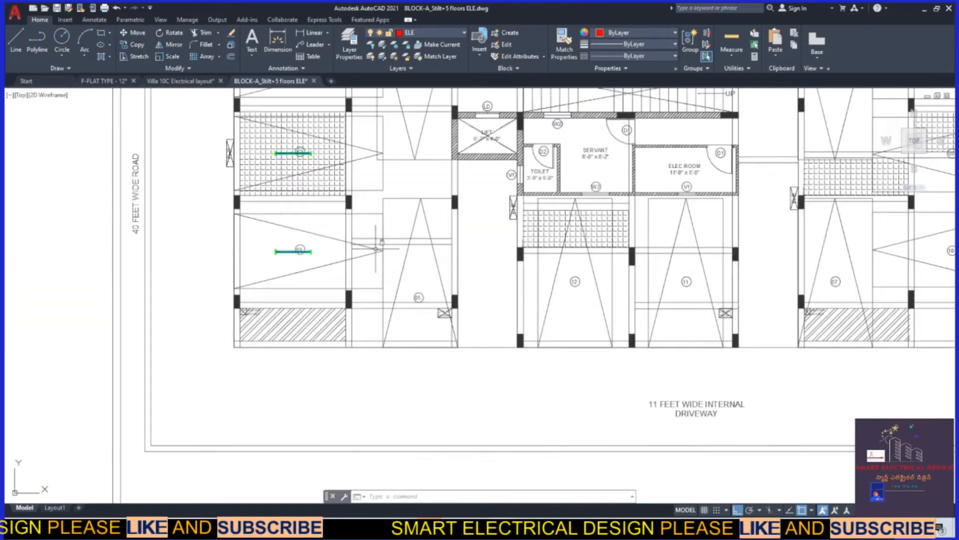
{"action": "scroll", "coordinate": [378, 249], "scroll_direction": "down", "scroll_amount": 3}
{"action": "left_click", "coordinate": [395, 253]}
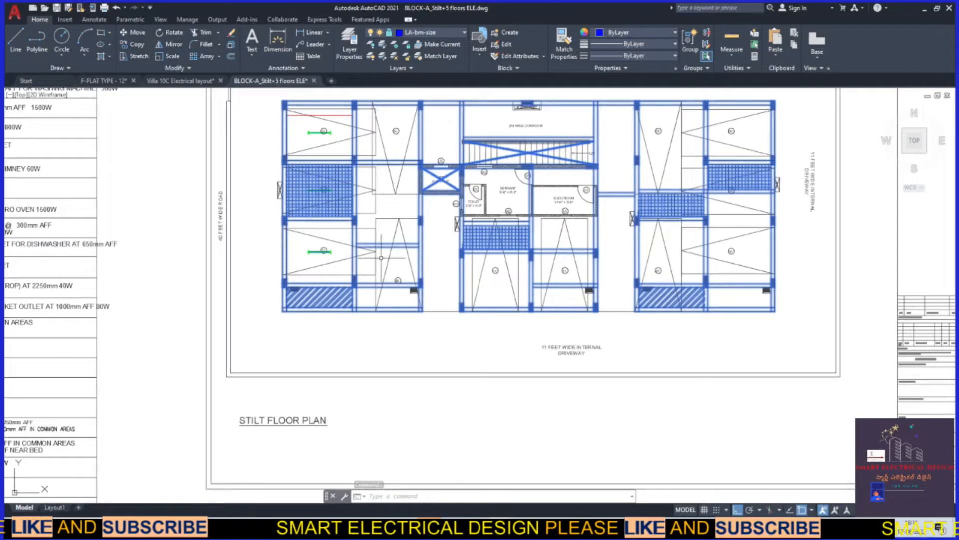
{"action": "key", "text": "Escape"}
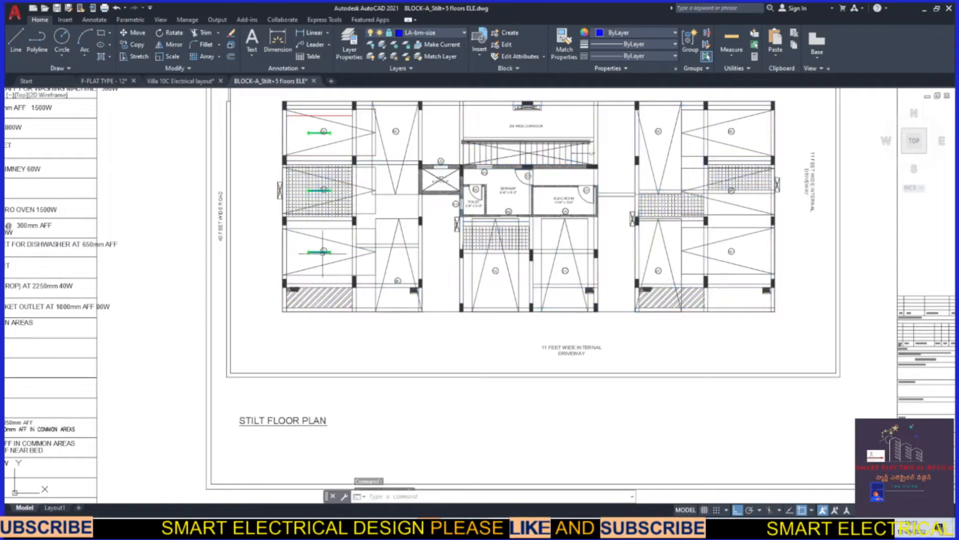
Copy the bay 01 tube light horizontally into parking bay 05.
{"action": "left_click", "coordinate": [319, 252]}
{"action": "type", "text": "co"}
{"action": "key", "text": "space"}
{"action": "left_click", "coordinate": [319, 252]}
{"action": "scroll", "coordinate": [375, 234], "scroll_direction": "up", "scroll_amount": 2}
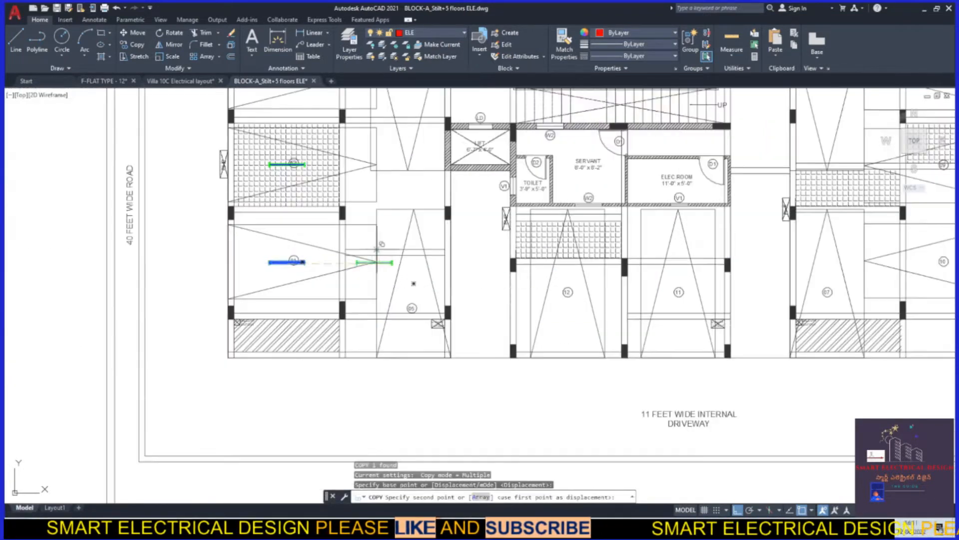
{"action": "left_click", "coordinate": [411, 271]}
{"action": "key", "text": "Escape"}
Rotate the tube light in bay 05 to a vertical orientation.
{"action": "left_click", "coordinate": [411, 258]}
{"action": "left_click", "coordinate": [410, 263]}
{"action": "type", "text": "ro"}
{"action": "key", "text": "space"}
{"action": "left_click", "coordinate": [401, 262]}
{"action": "left_click", "coordinate": [405, 198]}
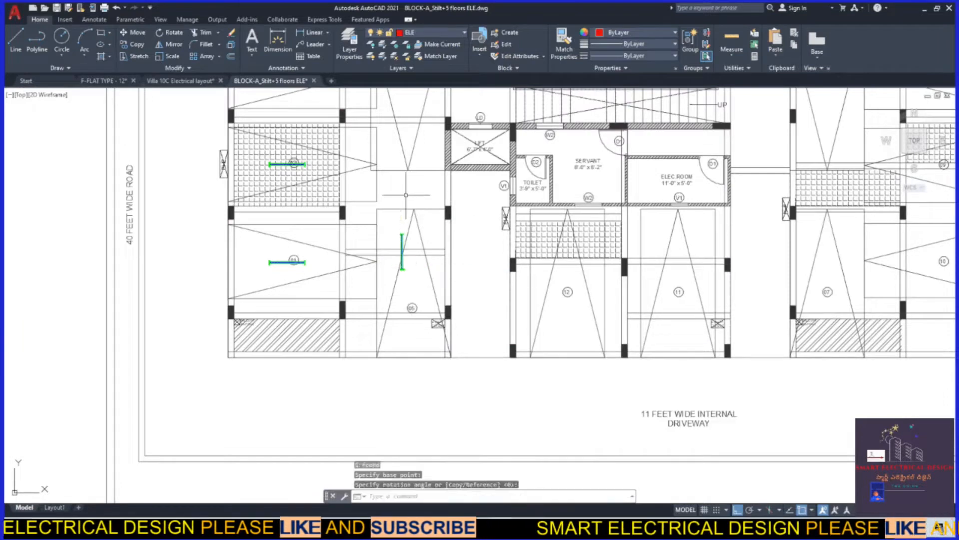
{"action": "key", "text": "Escape"}
Move the vertical tube light to the centre of its beam bay at 05, midway between two opposite corners.
{"action": "scroll", "coordinate": [410, 268], "scroll_direction": "up", "scroll_amount": 2}
{"action": "left_click", "coordinate": [394, 269]}
{"action": "left_click", "coordinate": [395, 242]}
{"action": "right_click", "coordinate": [374, 301], "text": "shift"}
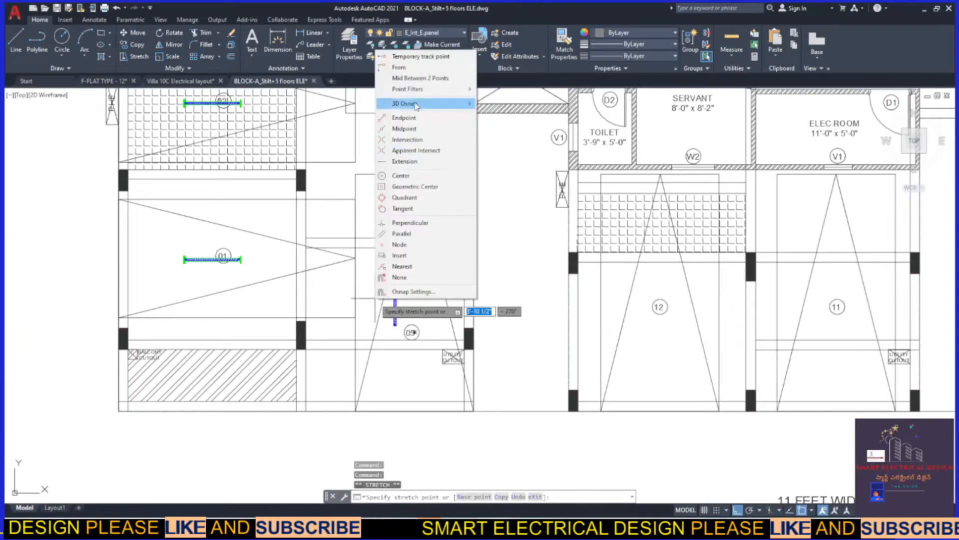
{"action": "left_click", "coordinate": [415, 79]}
{"action": "left_click", "coordinate": [306, 246]}
{"action": "left_click", "coordinate": [465, 343]}
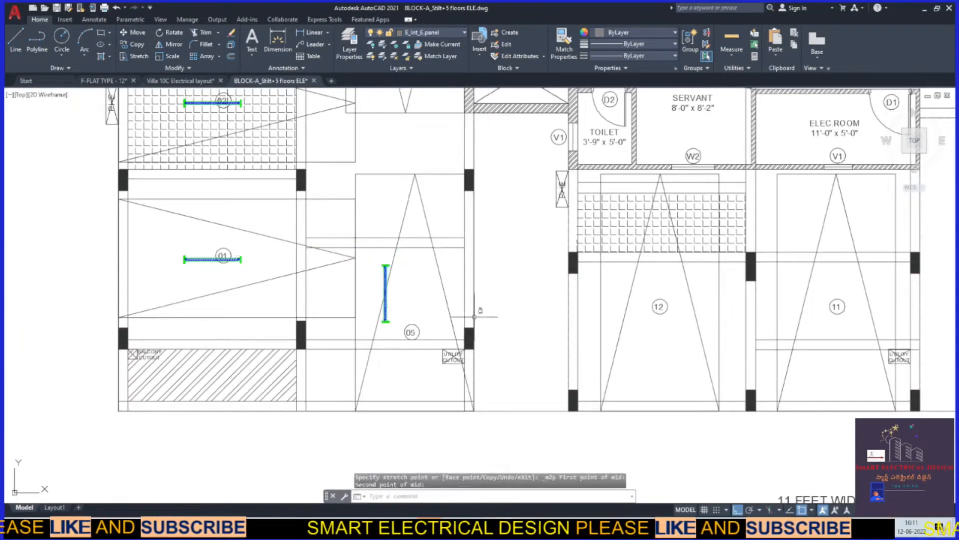
{"action": "key", "text": "Escape"}
Copy the vertical tube light from bay 05 to the centre of bay 04, midway between opposite beam corners.
{"action": "scroll", "coordinate": [352, 297], "scroll_direction": "down", "scroll_amount": 6}
{"action": "scroll", "coordinate": [309, 280], "scroll_direction": "up", "scroll_amount": 3}
{"action": "left_click", "coordinate": [278, 286]}
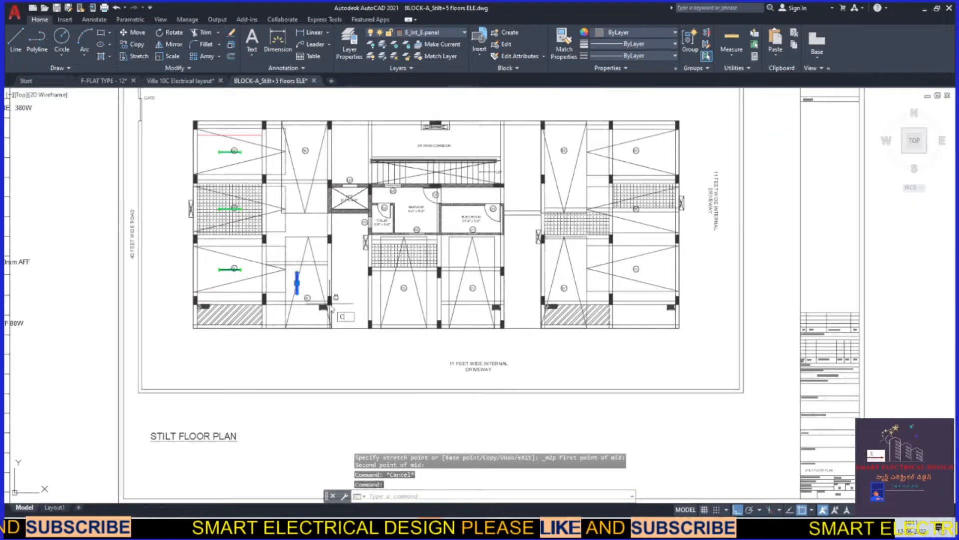
{"action": "type", "text": "co"}
{"action": "key", "text": "space"}
{"action": "scroll", "coordinate": [296, 286], "scroll_direction": "up", "scroll_amount": 5}
{"action": "scroll", "coordinate": [296, 286], "scroll_direction": "up", "scroll_amount": 2}
{"action": "left_click", "coordinate": [294, 286]}
{"action": "scroll", "coordinate": [300, 286], "scroll_direction": "down", "scroll_amount": 6}
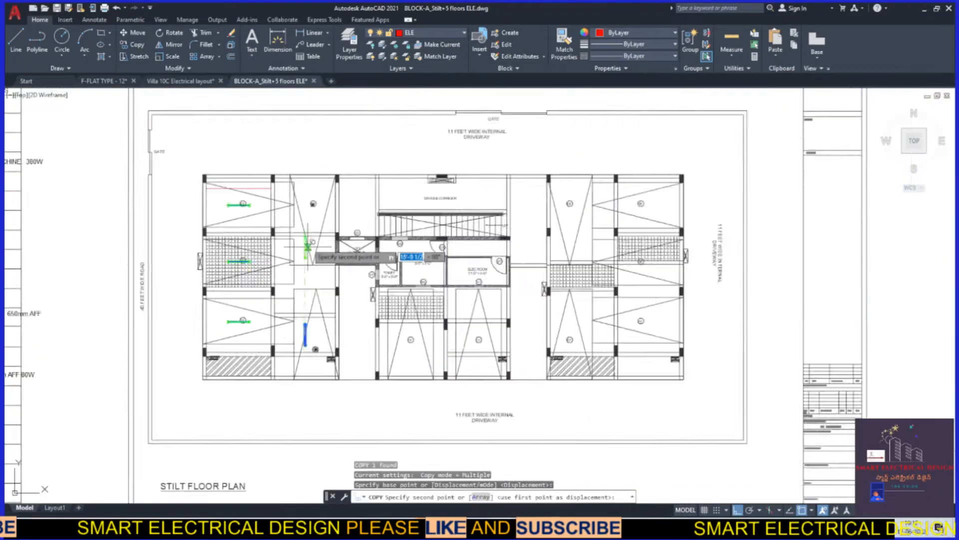
{"action": "scroll", "coordinate": [312, 186], "scroll_direction": "up", "scroll_amount": 4}
{"action": "right_click", "coordinate": [308, 189], "text": "shift"}
{"action": "left_click", "coordinate": [336, 218]}
{"action": "left_click", "coordinate": [217, 164]}
{"action": "left_click", "coordinate": [372, 303]}
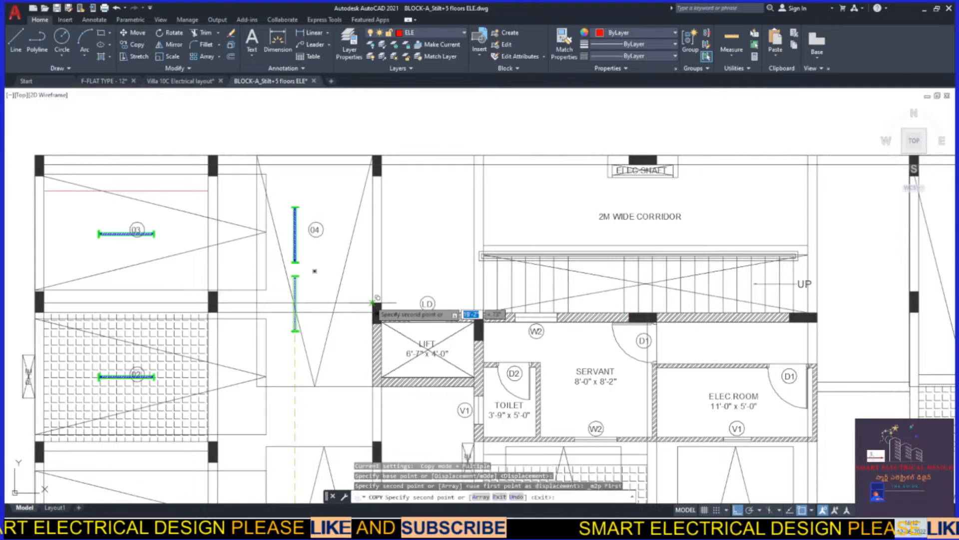
{"action": "key", "text": "Escape"}
Copy the bay 05 tube light to the centre of the empty beam bay between parking bays 04 and 05.
{"action": "scroll", "coordinate": [380, 182], "scroll_direction": "down", "scroll_amount": 4}
{"action": "scroll", "coordinate": [354, 274], "scroll_direction": "up", "scroll_amount": 2}
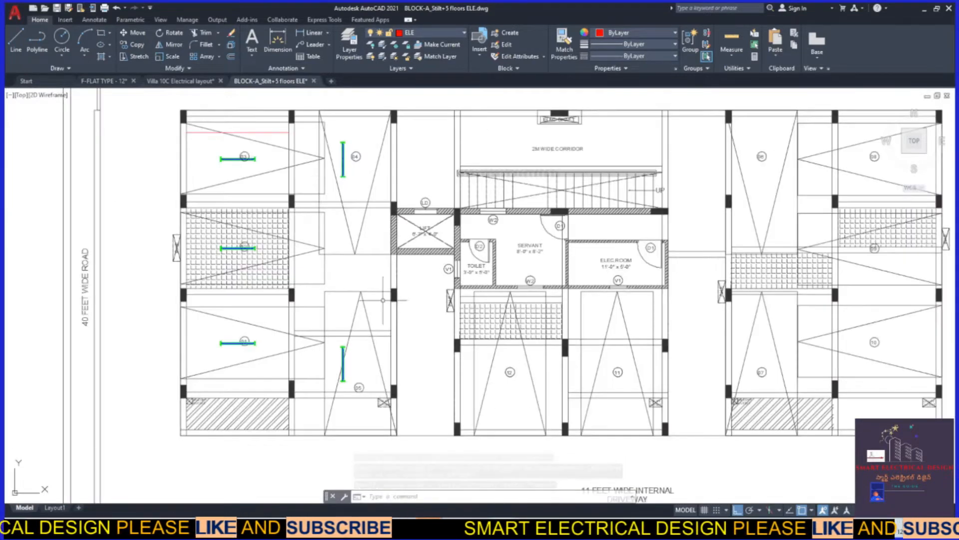
{"action": "left_click", "coordinate": [343, 363]}
{"action": "type", "text": "co"}
{"action": "key", "text": "Return"}
{"action": "scroll", "coordinate": [342, 363], "scroll_direction": "up", "scroll_amount": 4}
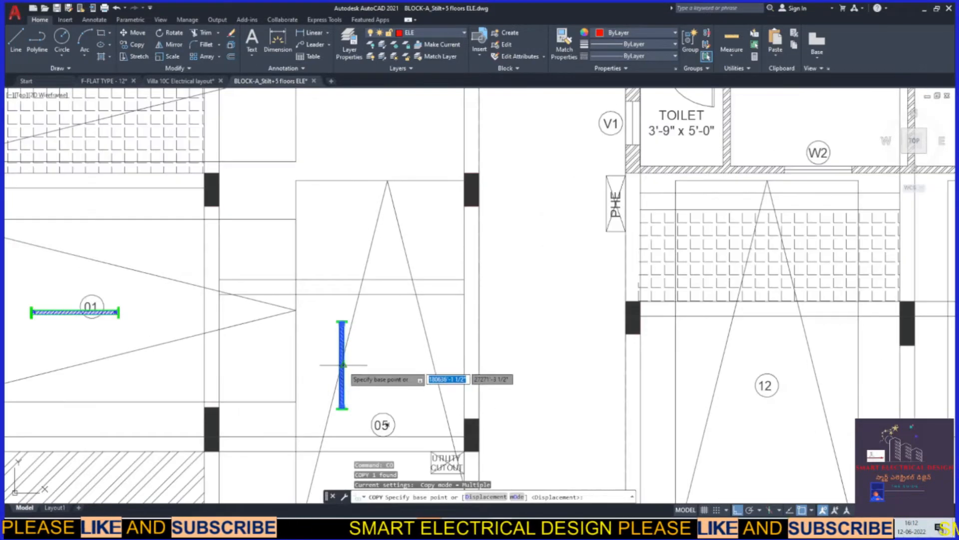
{"action": "scroll", "coordinate": [342, 363], "scroll_direction": "down", "scroll_amount": 4}
{"action": "right_click", "coordinate": [345, 364], "text": "shift"}
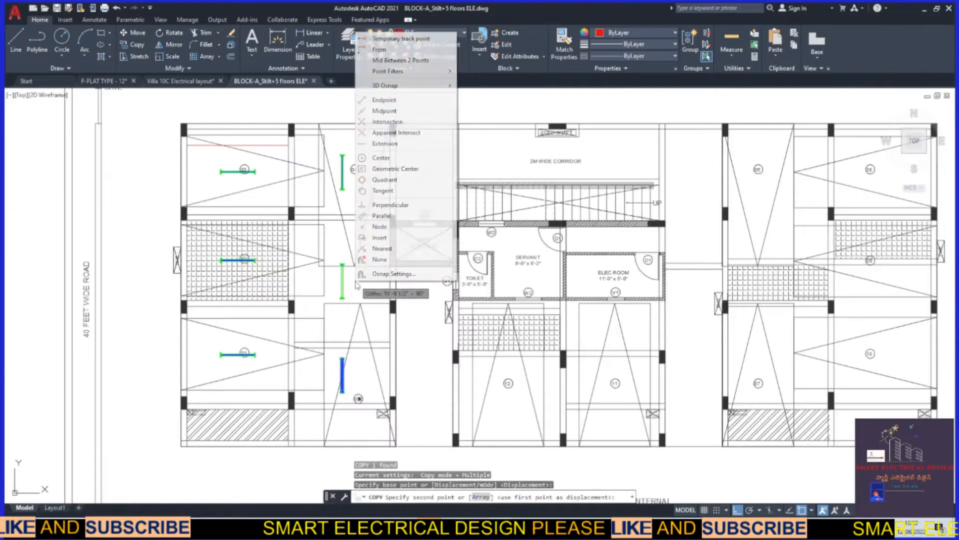
{"action": "left_click", "coordinate": [407, 60]}
{"action": "scroll", "coordinate": [392, 222], "scroll_direction": "up", "scroll_amount": 4}
{"action": "scroll", "coordinate": [394, 219], "scroll_direction": "down", "scroll_amount": 4}
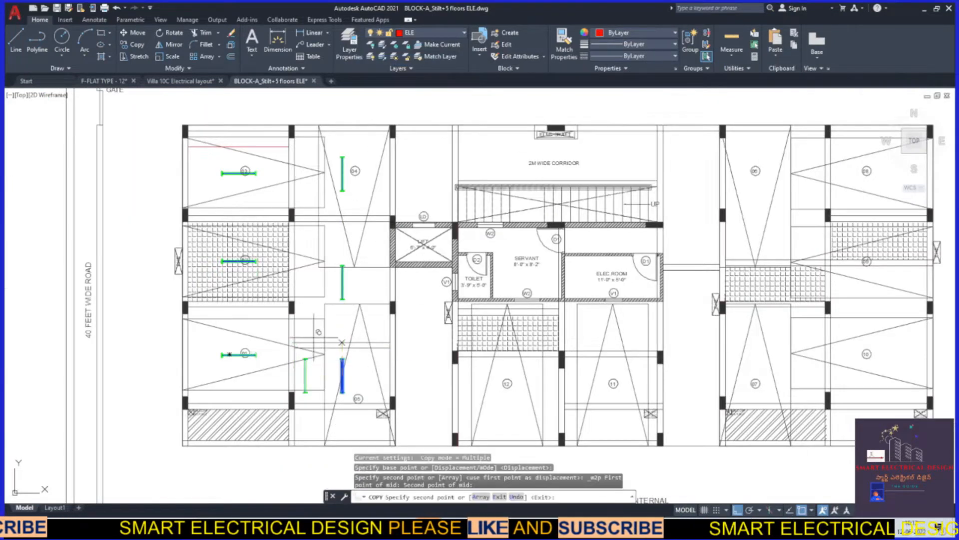
{"action": "scroll", "coordinate": [349, 279], "scroll_direction": "down", "scroll_amount": 3}
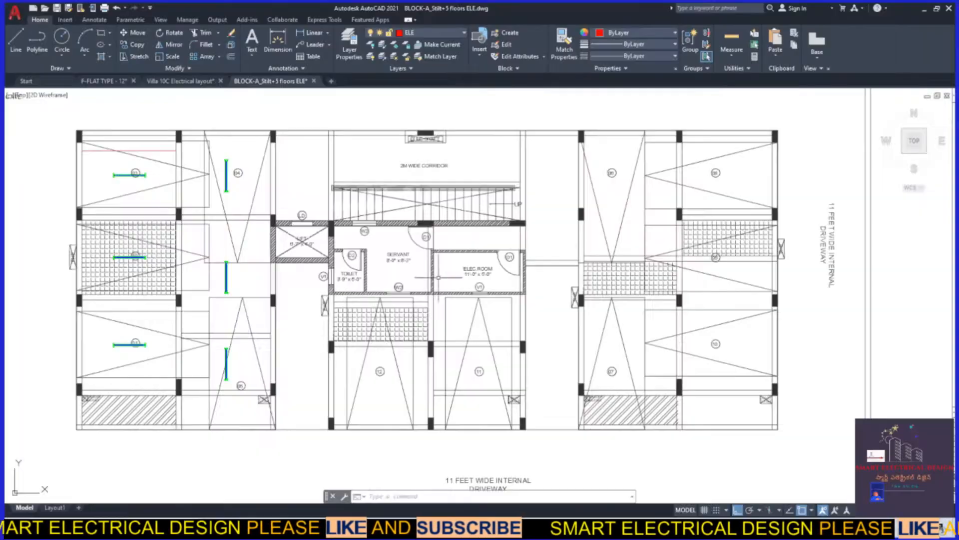
Copy the bay 04 tube light to the centre of the lobby above the lift door, midway between opposite corners.
{"action": "type", "text": "o"}
{"action": "key", "text": "Return"}
{"action": "left_click", "coordinate": [227, 176]}
{"action": "right_click", "coordinate": [288, 159], "text": "shift"}
{"action": "left_click", "coordinate": [313, 186]}
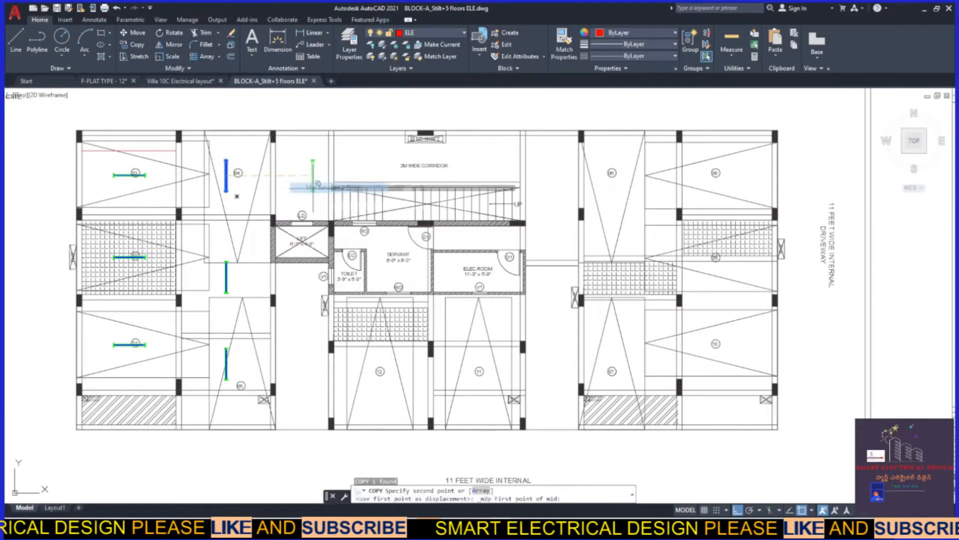
{"action": "left_click", "coordinate": [276, 135]}
{"action": "left_click", "coordinate": [329, 221]}
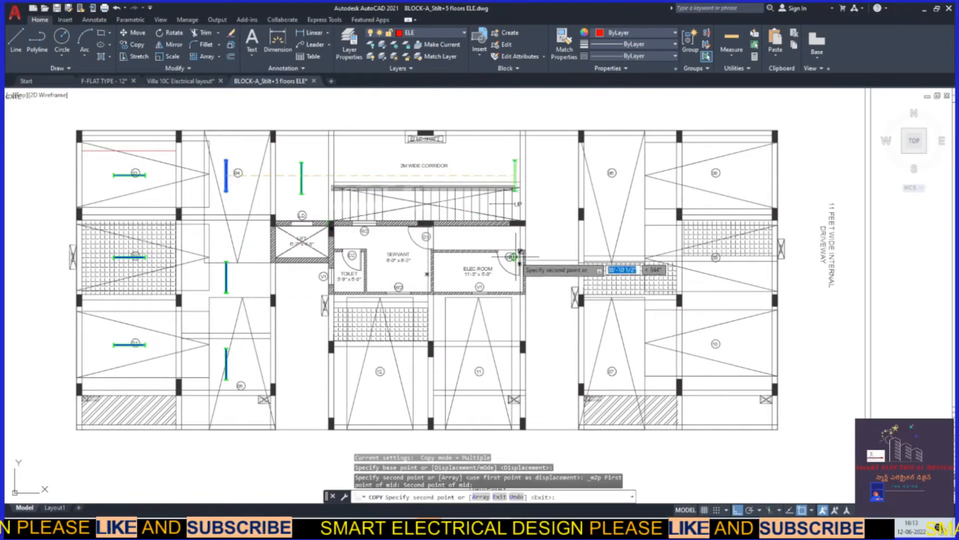
{"action": "key", "text": "Escape"}
Copy the lift lobby tube light horizontally into the near end of the 2M wide corridor.
{"action": "left_click", "coordinate": [303, 175]}
{"action": "type", "text": "co"}
{"action": "key", "text": "Return"}
{"action": "left_click", "coordinate": [302, 162]}
{"action": "left_click", "coordinate": [372, 163]}
{"action": "key", "text": "Escape"}
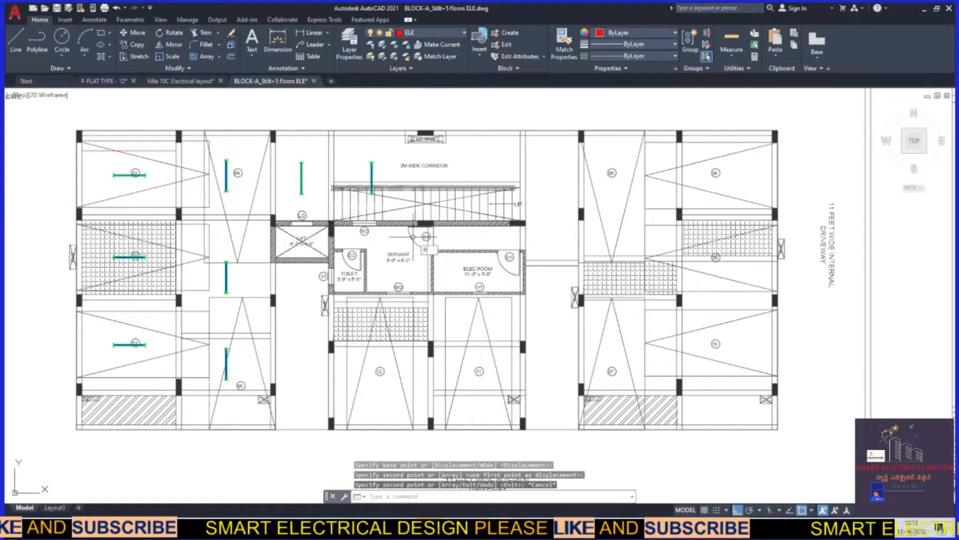
Draw reference polylines in the 2M wide corridor: a vertical one along its lift-side edge and a horizontal one across from its midpoint.
{"action": "type", "text": "pl"}
{"action": "key", "text": "Return"}
{"action": "left_click", "coordinate": [334, 135]}
{"action": "left_click", "coordinate": [334, 182]}
{"action": "key", "text": "Return"}
{"action": "key", "text": "Return"}
{"action": "left_click", "coordinate": [334, 159]}
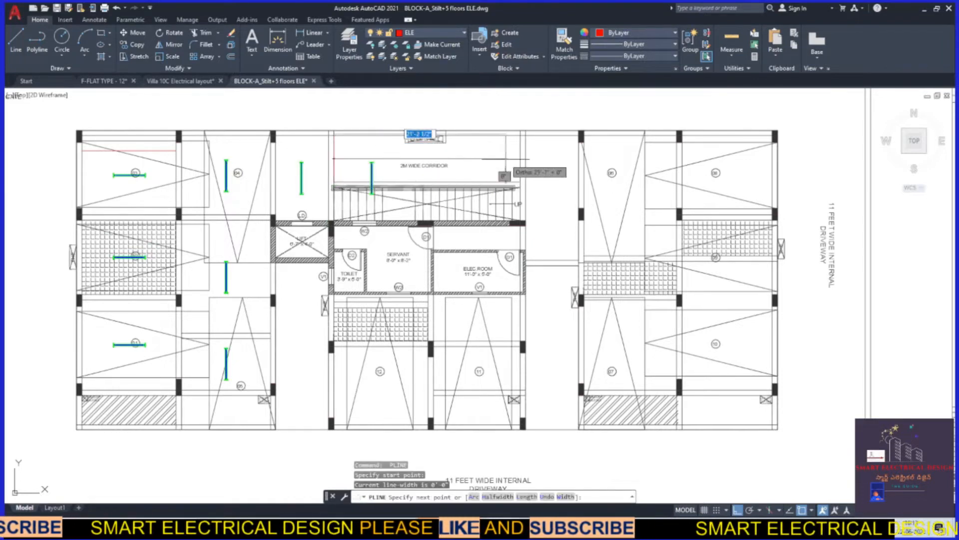
{"action": "left_click", "coordinate": [520, 158]}
{"action": "key", "text": "Return"}
Draw a vertical reference polyline upward from the midpoint of the corridor's horizontal line.
{"action": "key", "text": "Return"}
{"action": "left_click", "coordinate": [424, 158]}
{"action": "left_click", "coordinate": [426, 104]}
{"action": "key", "text": "Return"}
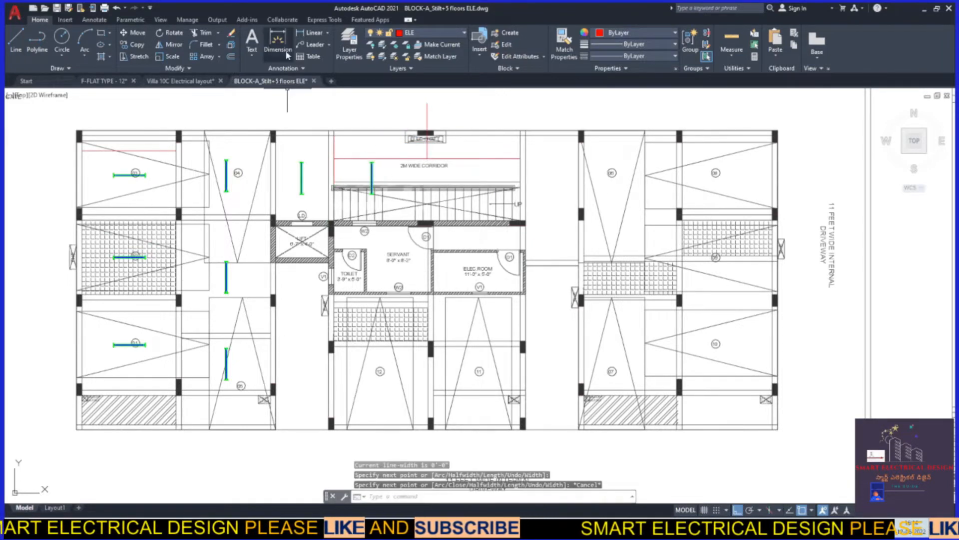
Measure the distance from the corridor's lift-side edge to the central vertical reference line.
{"action": "left_click", "coordinate": [310, 33]}
{"action": "left_click", "coordinate": [334, 158]}
{"action": "left_click", "coordinate": [520, 159]}
{"action": "scroll", "coordinate": [427, 159], "scroll_direction": "up", "scroll_amount": 4}
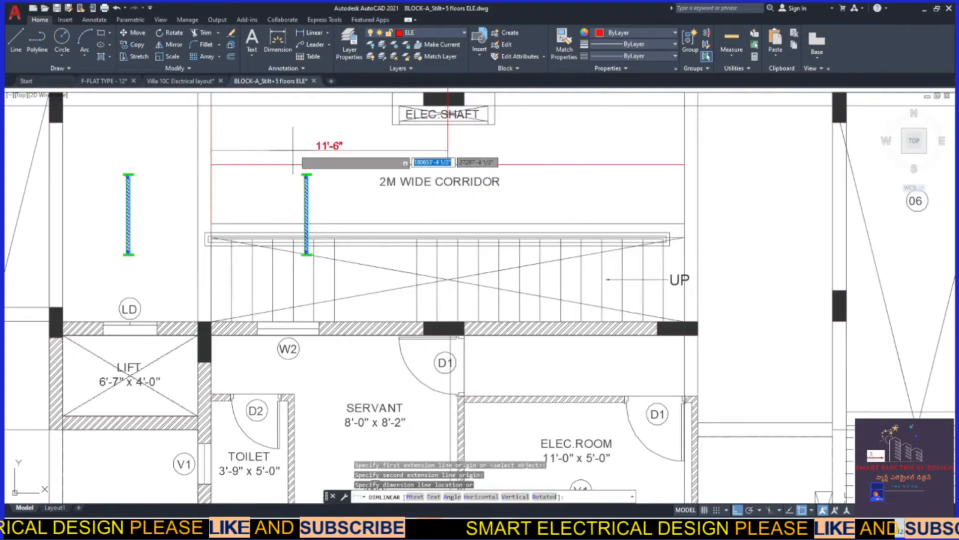
{"action": "key", "text": "Escape"}
Rotate the 2M wide corridor's tube light about its centre so that it lies horizontally.
{"action": "left_click", "coordinate": [306, 215]}
{"action": "scroll", "coordinate": [396, 187], "scroll_direction": "down", "scroll_amount": 2}
{"action": "type", "text": "ro"}
{"action": "key", "text": "Return"}
{"action": "left_click", "coordinate": [340, 204]}
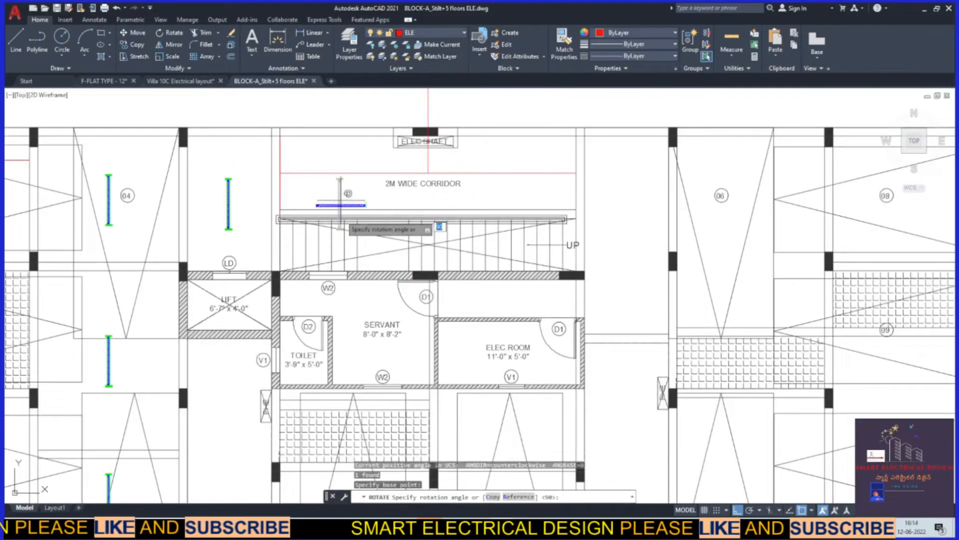
{"action": "left_click", "coordinate": [340, 308]}
Move the corridor tube light by its middle grip to the midpoint between the lift-side edge and the central reference line.
{"action": "left_click", "coordinate": [342, 203]}
{"action": "left_click", "coordinate": [341, 203]}
{"action": "left_click", "coordinate": [354, 173]}
Copy the corridor tube light to the midpoint between the central reference line and the corridor's far end.
{"action": "type", "text": "co"}
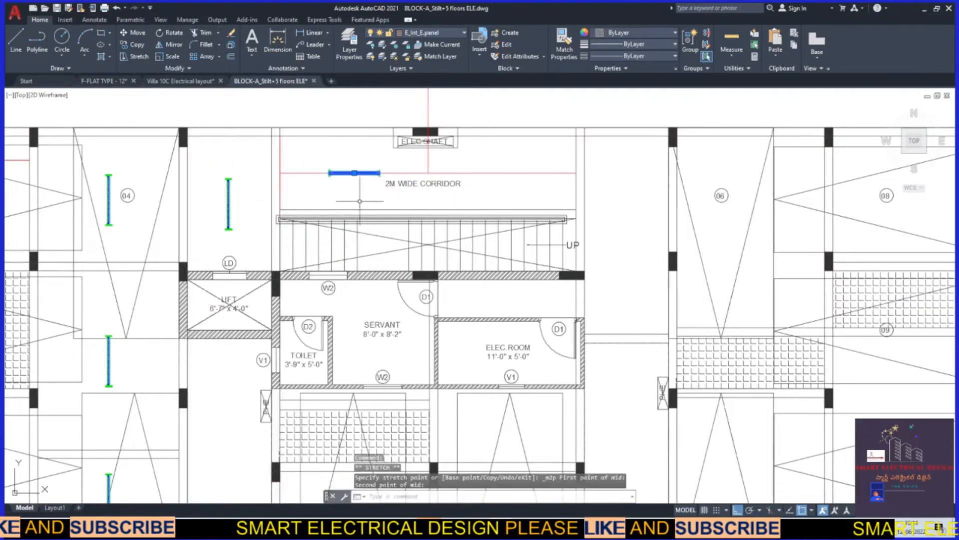
{"action": "key", "text": "Return"}
{"action": "scroll", "coordinate": [357, 172], "scroll_direction": "up", "scroll_amount": 2}
{"action": "left_click", "coordinate": [352, 173]}
{"action": "scroll", "coordinate": [384, 191], "scroll_direction": "down", "scroll_amount": 4}
{"action": "right_click", "coordinate": [439, 181], "text": "shift"}
{"action": "left_click", "coordinate": [479, 208]}
{"action": "left_click", "coordinate": [416, 185]}
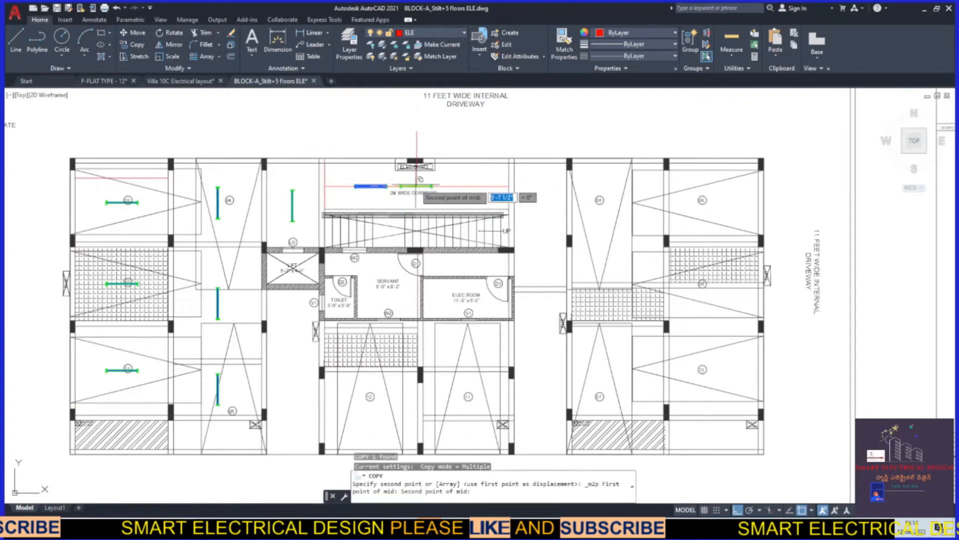
{"action": "left_click", "coordinate": [509, 186]}
{"action": "key", "text": "Escape"}
Measure the gap between the facing ends of the two corridor tube lights.
{"action": "scroll", "coordinate": [427, 184], "scroll_direction": "up", "scroll_amount": 2}
{"action": "left_click", "coordinate": [310, 33]}
{"action": "left_click", "coordinate": [365, 186]}
{"action": "left_click", "coordinate": [462, 185]}
{"action": "scroll", "coordinate": [451, 173], "scroll_direction": "up", "scroll_amount": 4}
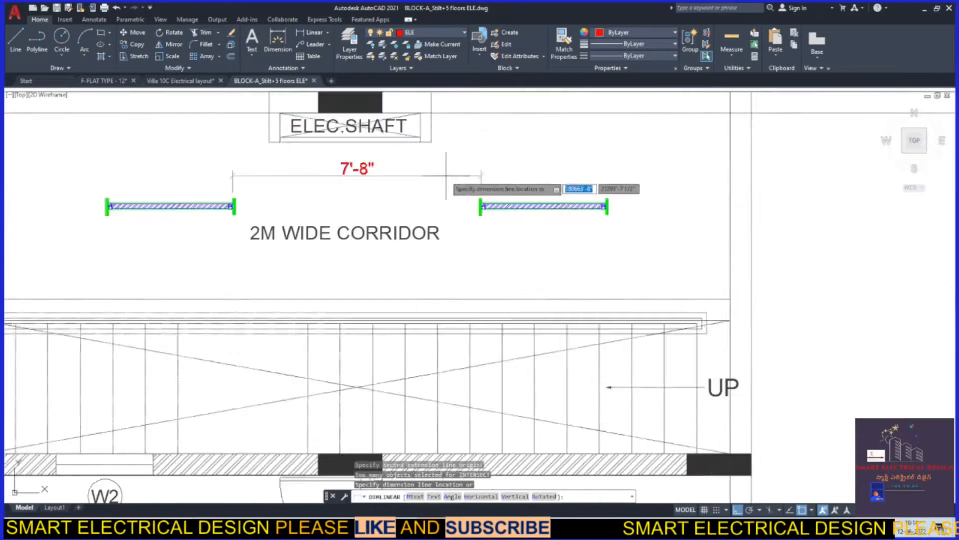
{"action": "scroll", "coordinate": [405, 165], "scroll_direction": "down", "scroll_amount": 6}
{"action": "key", "text": "Escape"}
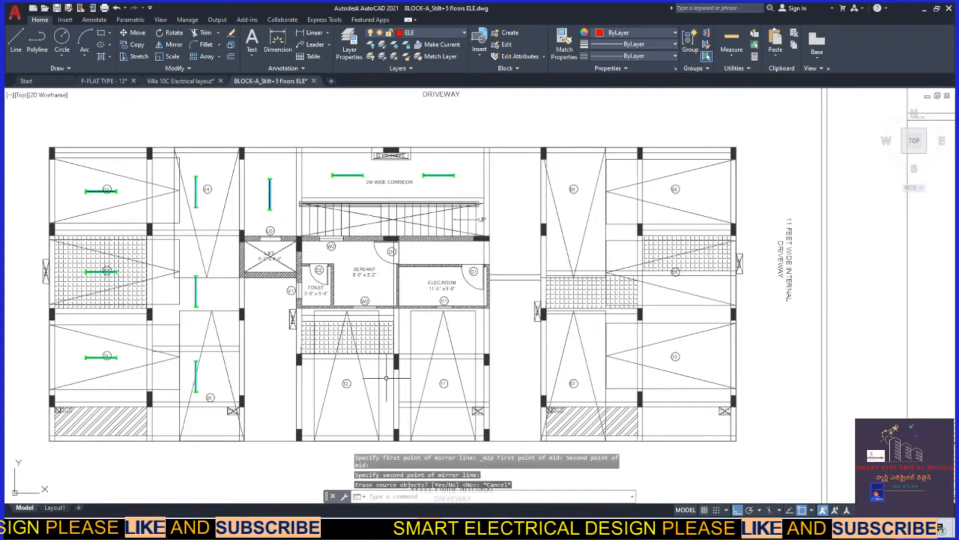
Copy the horizontal tube light from the lower road-side bay into bay 10, centred midway between opposite corners of the bay.
{"action": "left_click", "coordinate": [92, 357]}
{"action": "key", "text": "ctrl+c"}
{"action": "key", "text": "ctrl+v"}
{"action": "left_click", "coordinate": [688, 354]}
{"action": "left_click", "coordinate": [695, 353]}
{"action": "left_click", "coordinate": [703, 353]}
{"action": "right_click", "coordinate": [686, 318], "text": "shift"}
{"action": "left_click", "coordinate": [729, 98]}
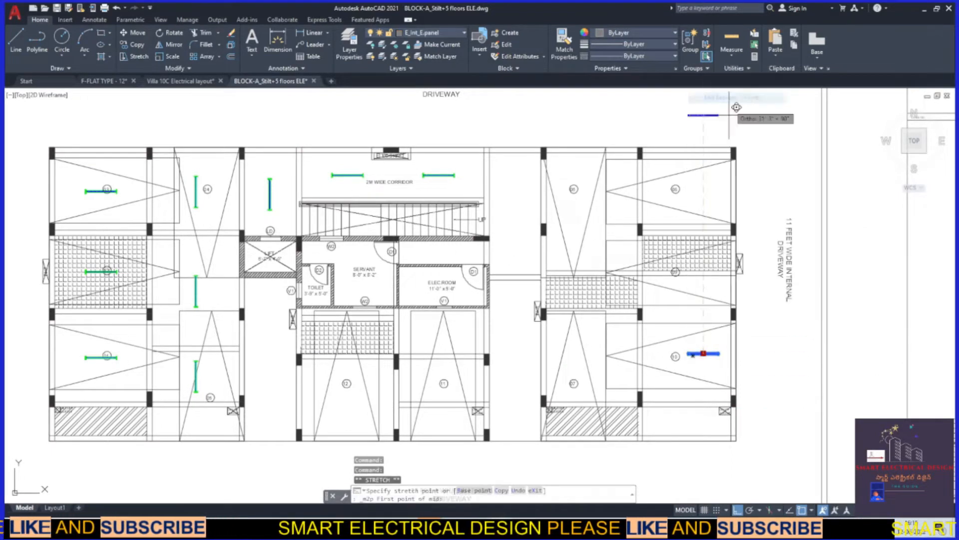
{"action": "left_click", "coordinate": [641, 319]}
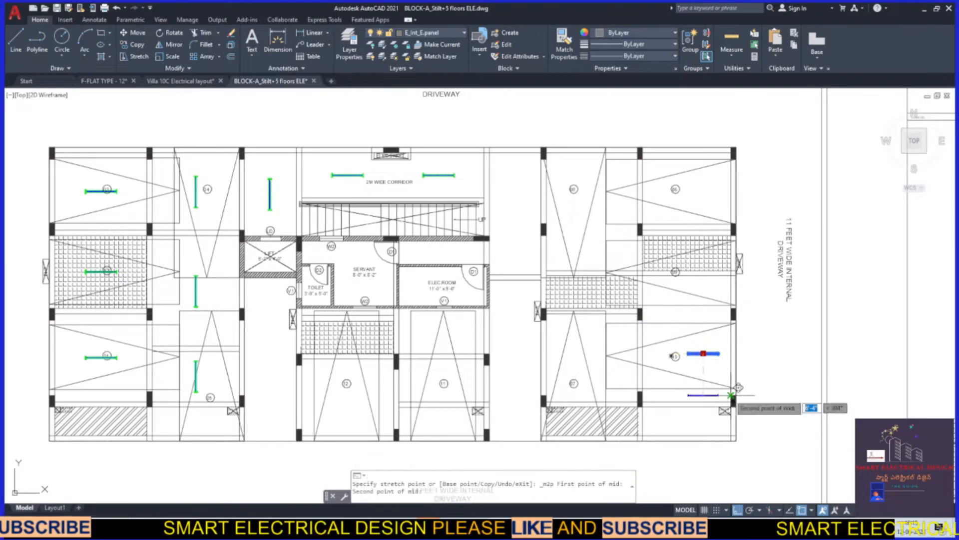
{"action": "left_click", "coordinate": [734, 392]}
Copy the bay 10 tube light to the centre of bay 08, midway between opposite corners.
{"action": "type", "text": "co"}
{"action": "key", "text": "space"}
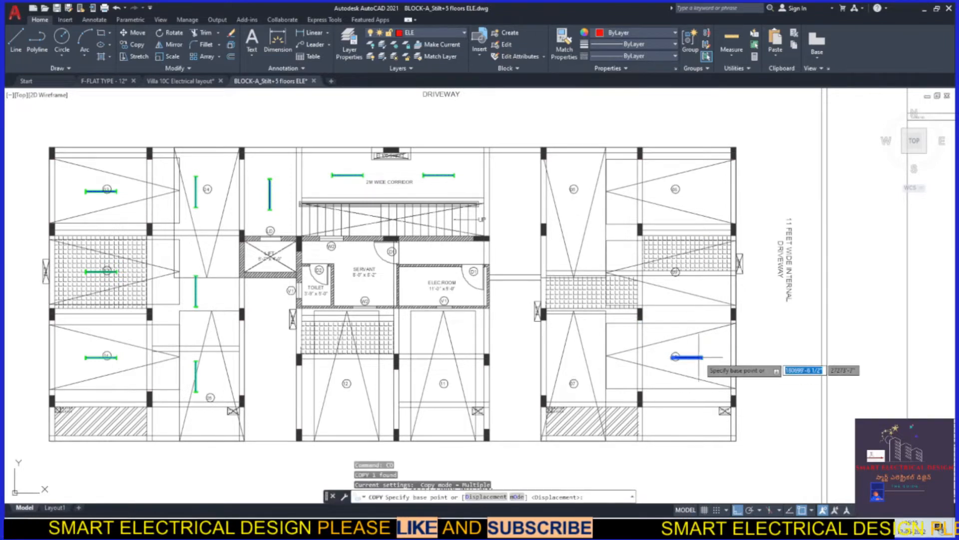
{"action": "left_click", "coordinate": [687, 357]}
{"action": "right_click", "coordinate": [689, 221], "text": "shift"}
{"action": "left_click", "coordinate": [727, 252]}
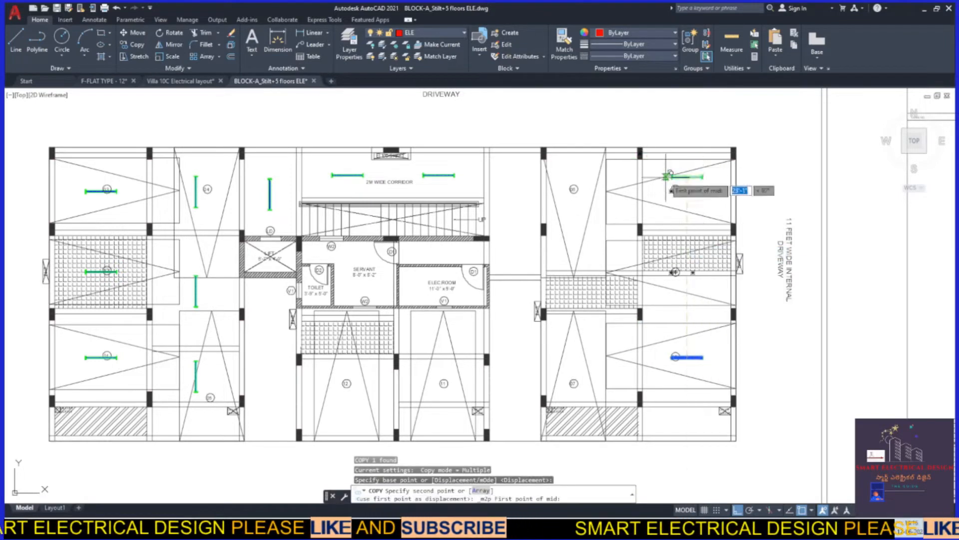
{"action": "left_click", "coordinate": [642, 153]}
{"action": "left_click", "coordinate": [732, 221]}
{"action": "key", "text": "Escape"}
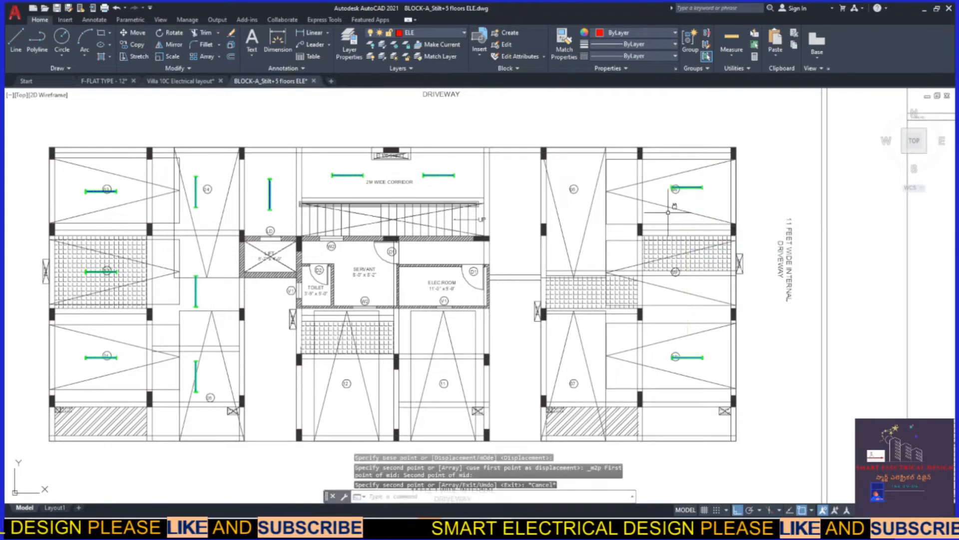
Move the bay 08 tube light slightly downward.
{"action": "left_click", "coordinate": [687, 187]}
{"action": "type", "text": "m"}
{"action": "key", "text": "space"}
{"action": "left_click", "coordinate": [761, 181]}
{"action": "left_click", "coordinate": [761, 183]}
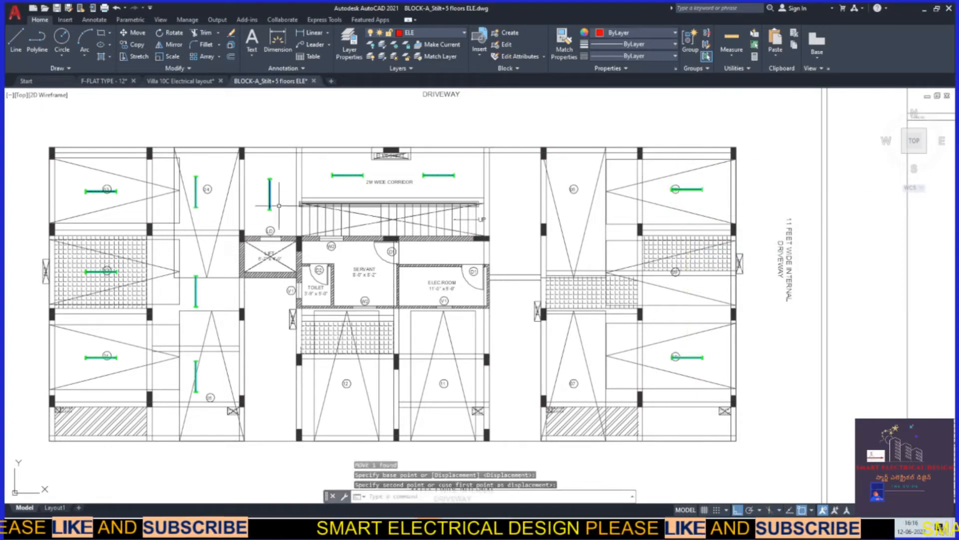
{"action": "left_click", "coordinate": [687, 358]}
{"action": "key", "text": "Escape"}
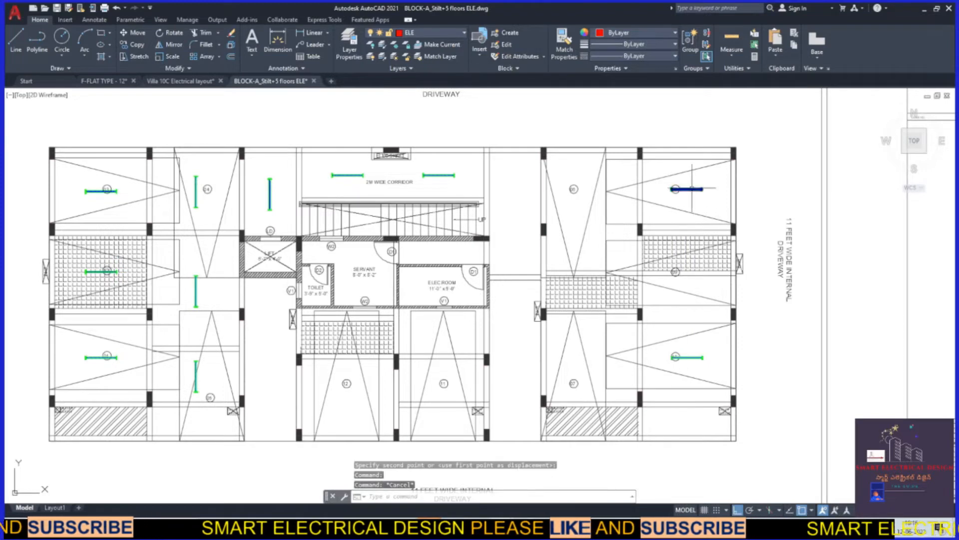
Copy the bay 08 tube light straight down into bay 09.
{"action": "left_click", "coordinate": [690, 189]}
{"action": "type", "text": "co"}
{"action": "key", "text": "space"}
{"action": "left_click", "coordinate": [763, 196]}
{"action": "left_click", "coordinate": [763, 296]}
{"action": "key", "text": "Escape"}
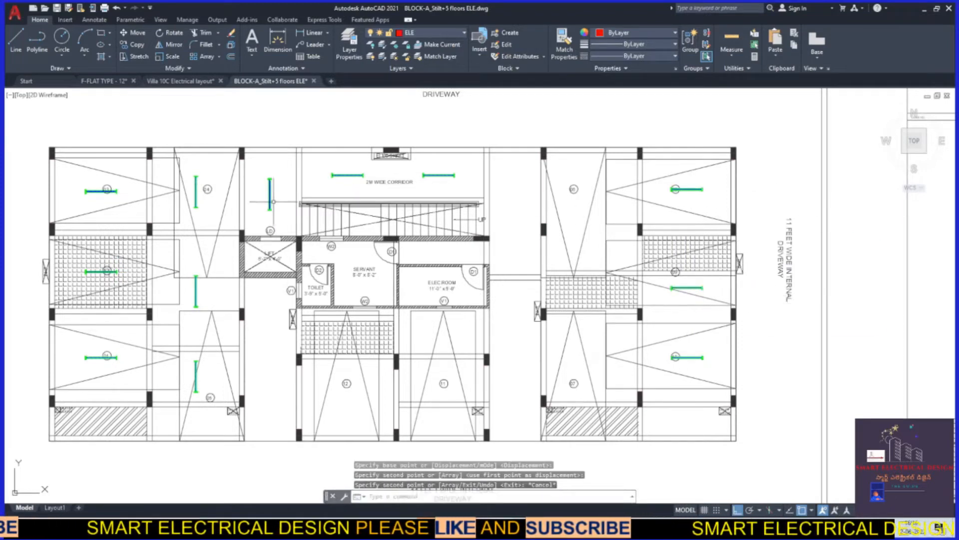
Copy the vertical lift lobby tube light into bay 06 and centre it midway between opposite corners of the bay.
{"action": "left_click", "coordinate": [270, 201]}
{"action": "key", "text": "ctrl+c"}
{"action": "key", "text": "ctrl+v"}
{"action": "left_click", "coordinate": [572, 235]}
{"action": "left_click", "coordinate": [572, 216]}
{"action": "left_click", "coordinate": [573, 219]}
{"action": "right_click", "coordinate": [573, 189], "text": "shift"}
{"action": "left_click", "coordinate": [594, 217]}
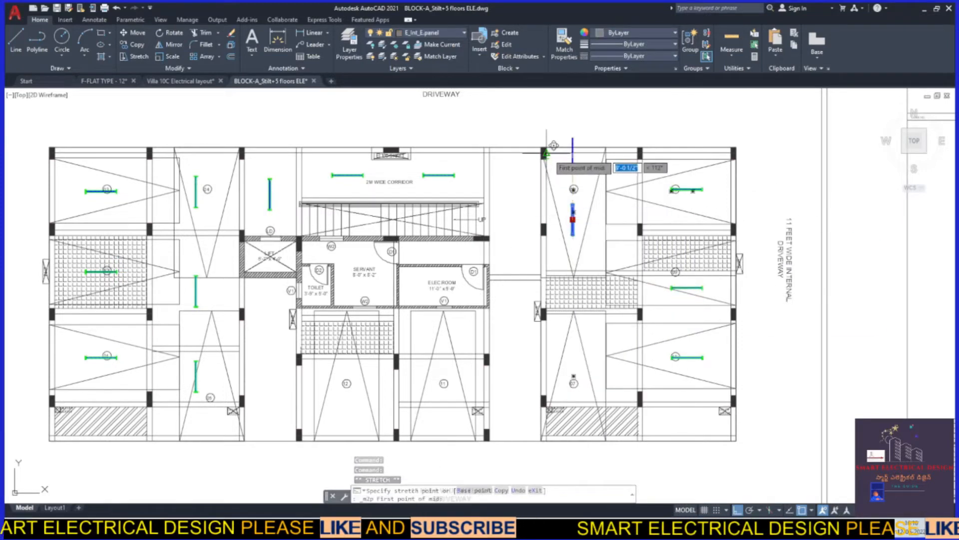
{"action": "left_click", "coordinate": [546, 152]}
{"action": "left_click", "coordinate": [604, 272]}
{"action": "key", "text": "Escape"}
Nudge the bay 06 tube light sideways onto the bay's centre line and copy it straight down into bay 07.
{"action": "left_click", "coordinate": [577, 216]}
{"action": "type", "text": "co"}
{"action": "key", "text": "space"}
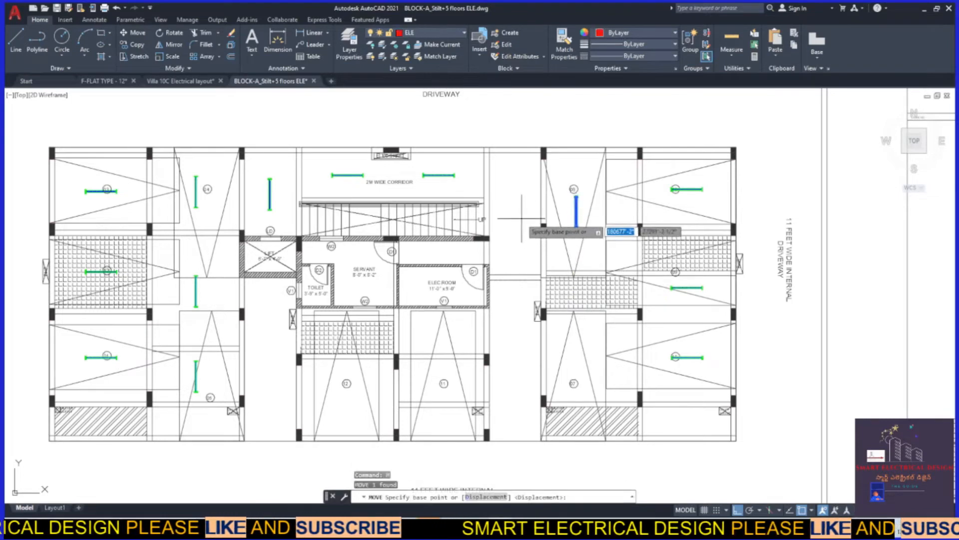
{"action": "left_click", "coordinate": [516, 197]}
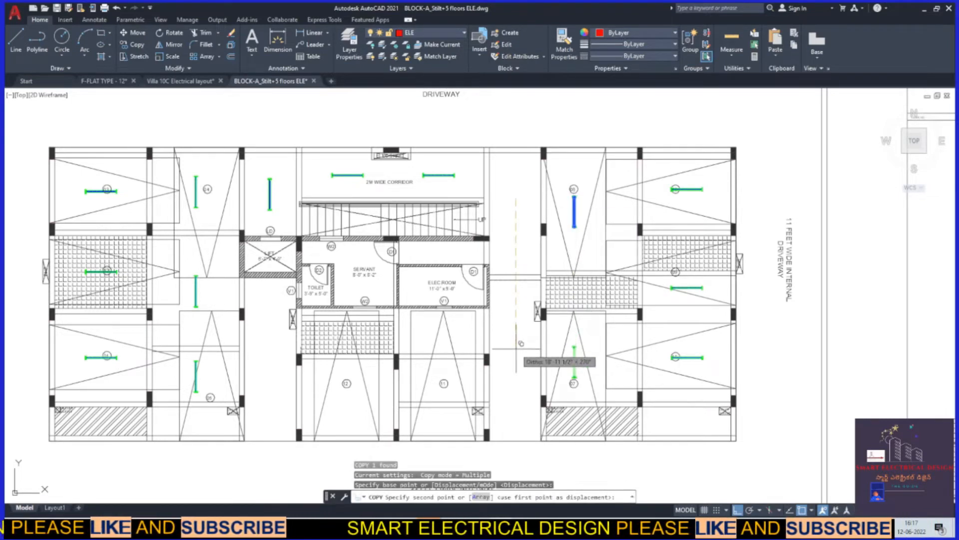
{"action": "left_click", "coordinate": [517, 343]}
{"action": "key", "text": "Escape"}
{"action": "left_click", "coordinate": [576, 370]}
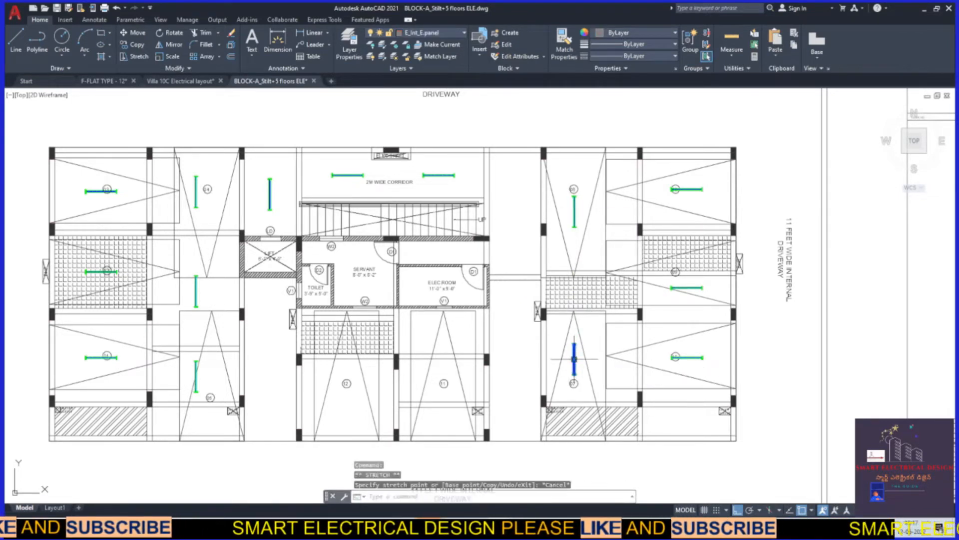
{"action": "key", "text": "Escape"}
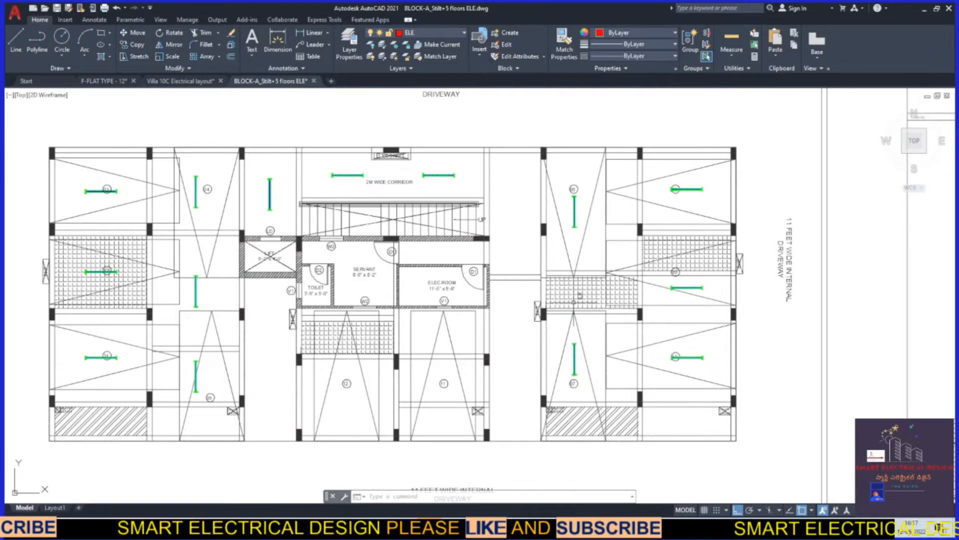
Measure the spacing between the bay 03 tube light and the one in the bay below it.
{"action": "left_click", "coordinate": [311, 33]}
{"action": "left_click", "coordinate": [88, 273]}
{"action": "scroll", "coordinate": [91, 193], "scroll_direction": "up", "scroll_amount": 4}
{"action": "left_click", "coordinate": [91, 193]}
{"action": "scroll", "coordinate": [98, 191], "scroll_direction": "down", "scroll_amount": 4}
{"action": "key", "text": "Escape"}
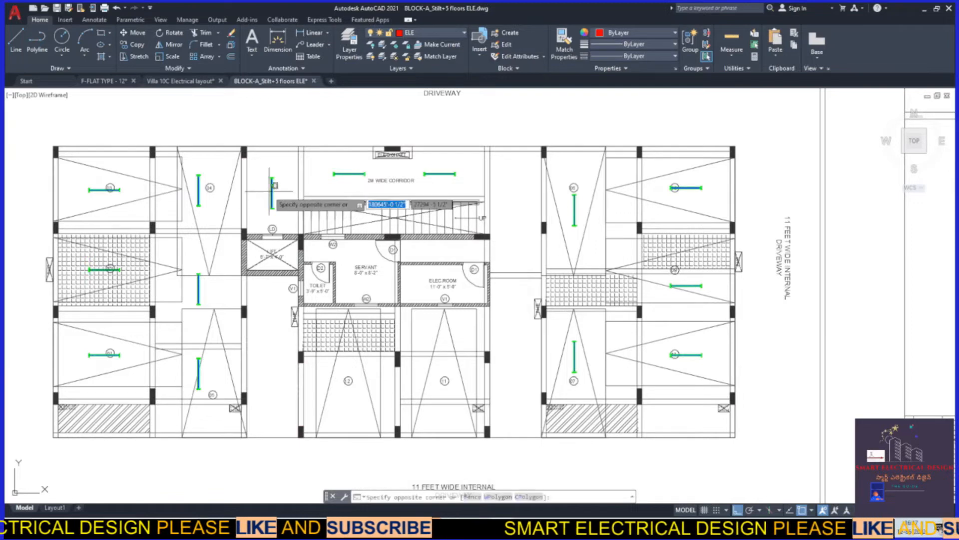
Paste a vertical tube light between the staircase and bay 06 and measure its distance to the upper building edge.
{"action": "key", "text": "ctrl+v"}
{"action": "left_click", "coordinate": [517, 226]}
{"action": "left_click", "coordinate": [311, 33]}
{"action": "left_click", "coordinate": [519, 196]}
{"action": "key", "text": "Escape"}
{"action": "key", "text": "space"}
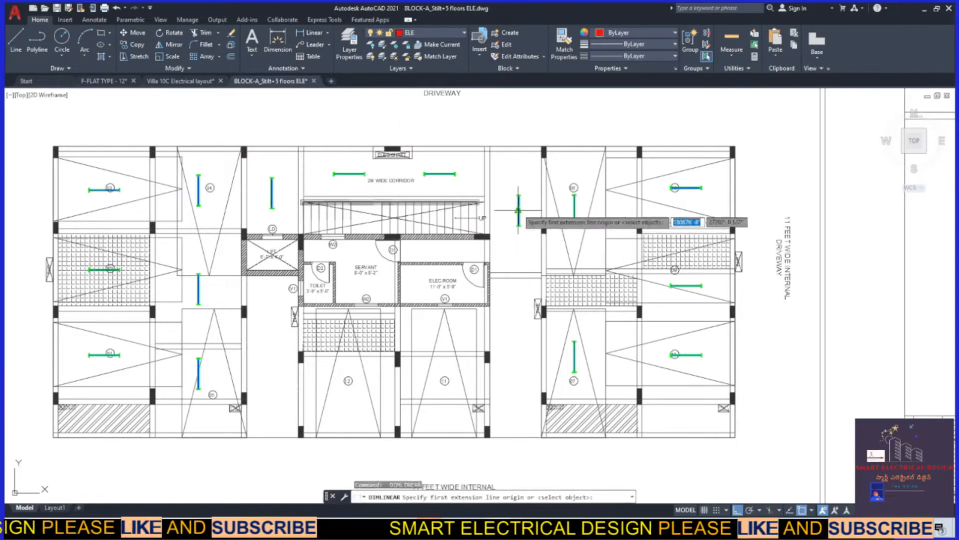
{"action": "left_click", "coordinate": [519, 195]}
{"action": "left_click", "coordinate": [518, 151]}
{"action": "key", "text": "Escape"}
Move the tube light between the staircase and bay 06 by its middle grip to the centre of that passage.
{"action": "left_click", "coordinate": [519, 209]}
{"action": "left_click", "coordinate": [518, 210]}
{"action": "right_click", "coordinate": [496, 180], "text": "shift"}
{"action": "left_click", "coordinate": [518, 207]}
{"action": "left_click", "coordinate": [518, 150]}
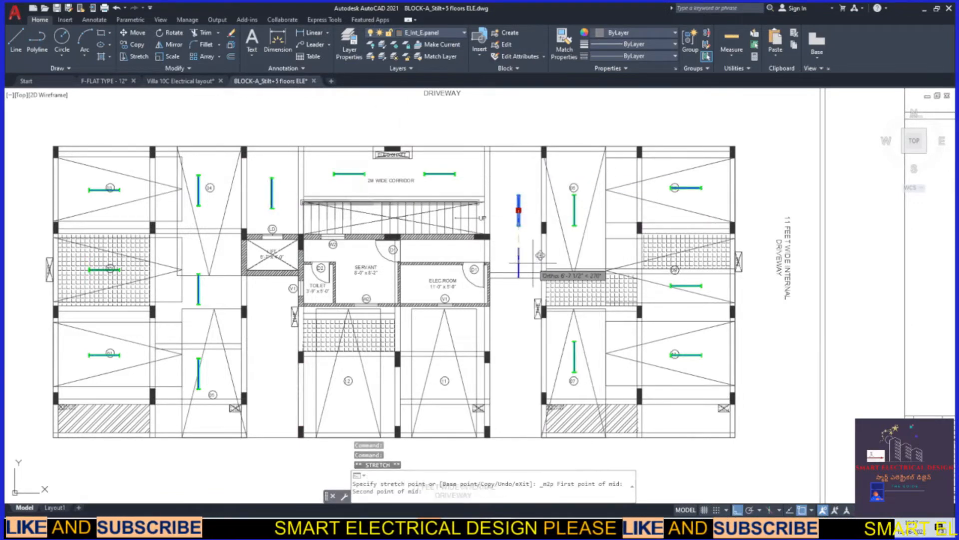
{"action": "left_click", "coordinate": [517, 275]}
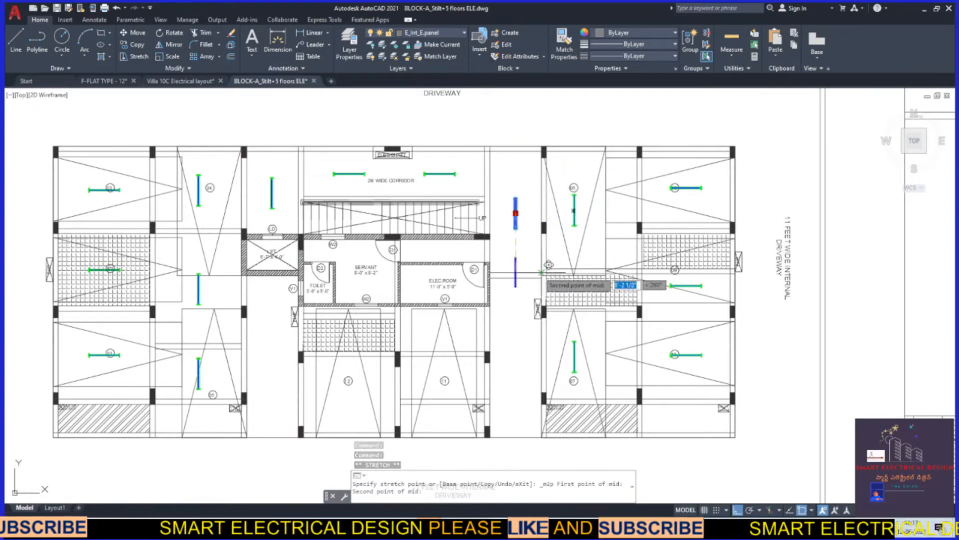
{"action": "key", "text": "Escape"}
{"action": "key", "text": "Escape"}
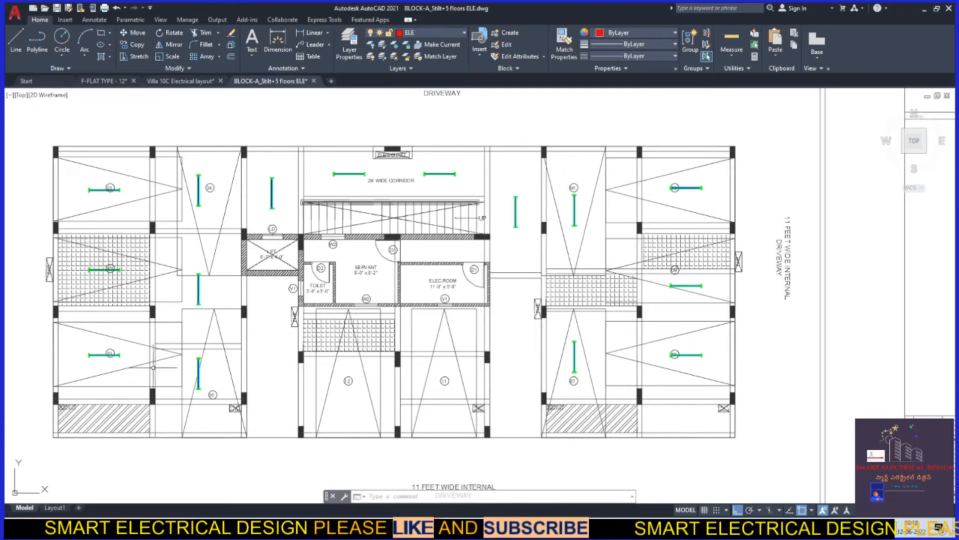
Paste a vertical tube light into bay 12 and centre it midway between the bay's diagonally opposite columns.
{"action": "key", "text": "ctrl+v"}
{"action": "left_click", "coordinate": [347, 385]}
{"action": "right_click", "coordinate": [320, 371], "text": "shift"}
{"action": "left_click", "coordinate": [340, 149]}
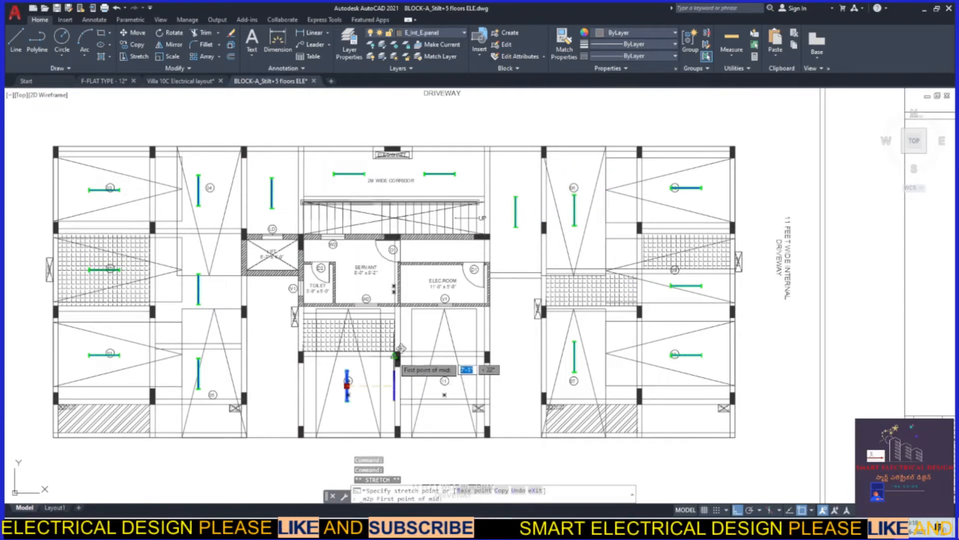
{"action": "left_click", "coordinate": [396, 356]}
{"action": "left_click", "coordinate": [301, 432]}
Paste another vertical tube light into bay 11 and centre it midway between opposite corners of the bay.
{"action": "key", "text": "ctrl+v"}
{"action": "left_click", "coordinate": [444, 395]}
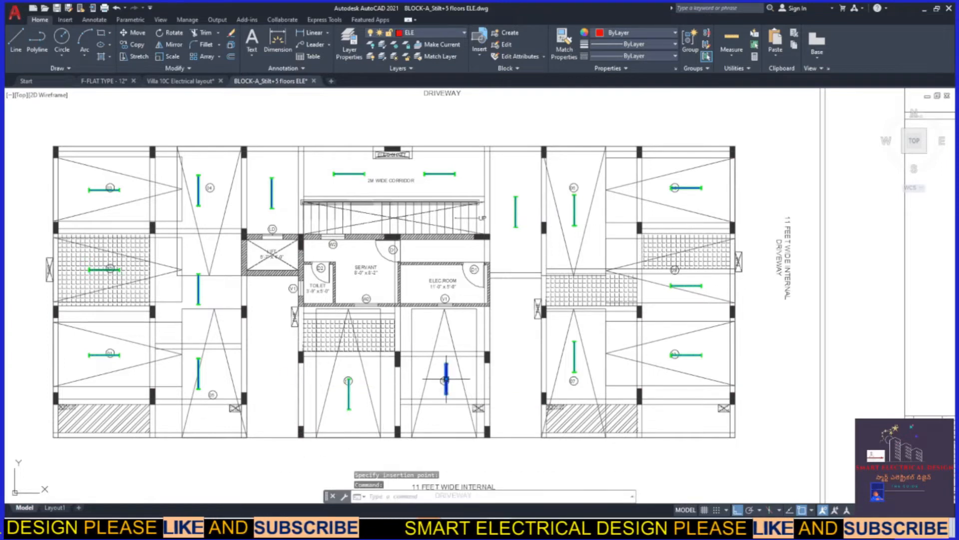
{"action": "left_click", "coordinate": [446, 385]}
{"action": "left_click", "coordinate": [446, 379]}
{"action": "right_click", "coordinate": [426, 345], "text": "shift"}
{"action": "left_click", "coordinate": [465, 125]}
{"action": "left_click", "coordinate": [400, 356]}
{"action": "left_click", "coordinate": [484, 398]}
{"action": "key", "text": "Escape"}
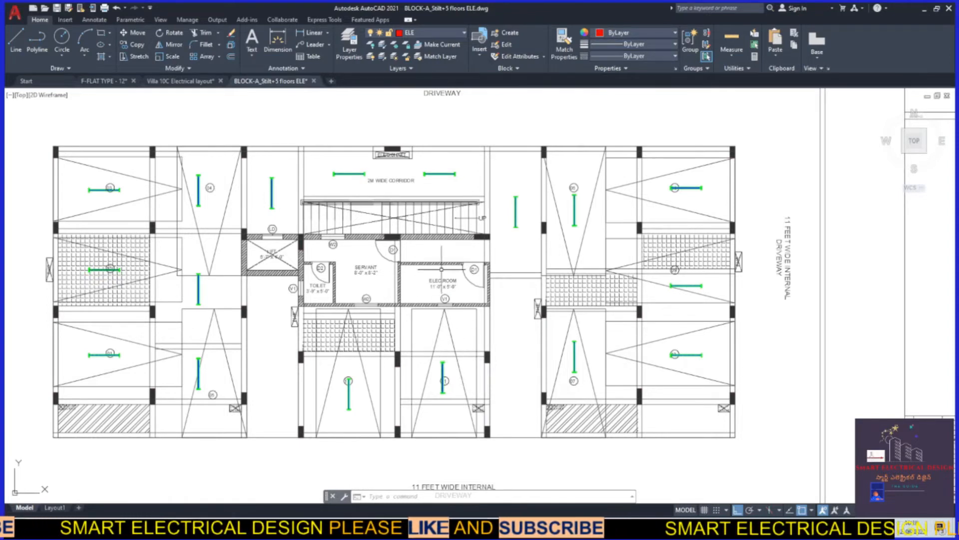
Paste a horizontal tube light in the passage between the staircase and the elec. room, centred between opposite corners.
{"action": "key", "text": "ctrl+c"}
{"action": "key", "text": "ctrl+v"}
{"action": "left_click", "coordinate": [434, 252]}
{"action": "left_click", "coordinate": [435, 252]}
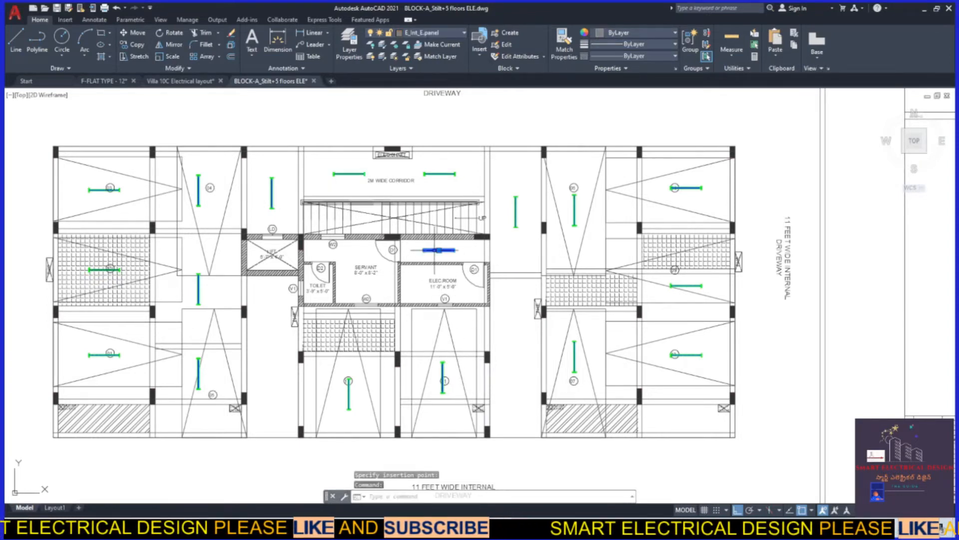
{"action": "left_click", "coordinate": [451, 250]}
{"action": "right_click", "coordinate": [417, 250], "text": "shift"}
{"action": "left_click", "coordinate": [452, 281]}
{"action": "left_click", "coordinate": [400, 262]}
{"action": "left_click", "coordinate": [485, 241]}
{"action": "key", "text": "Escape"}
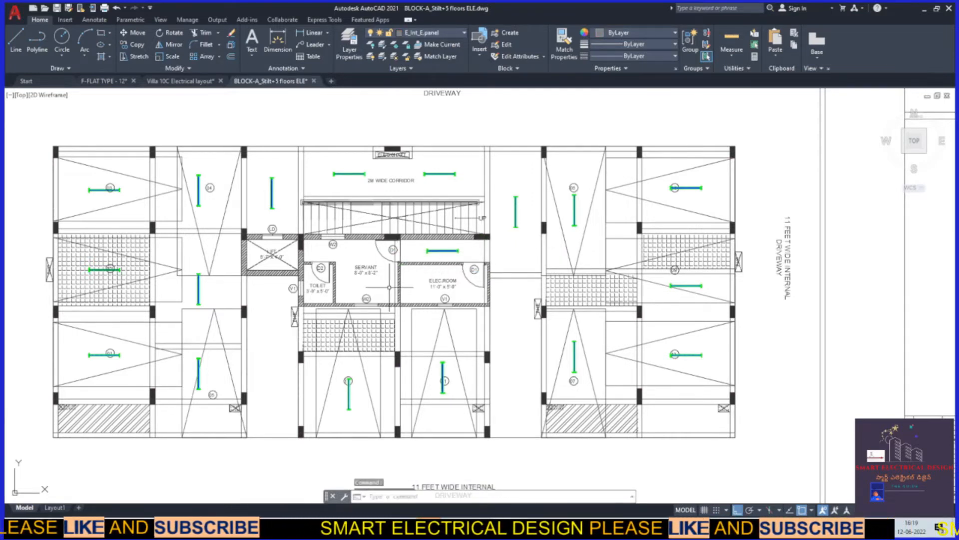
{"action": "key", "text": "Escape"}
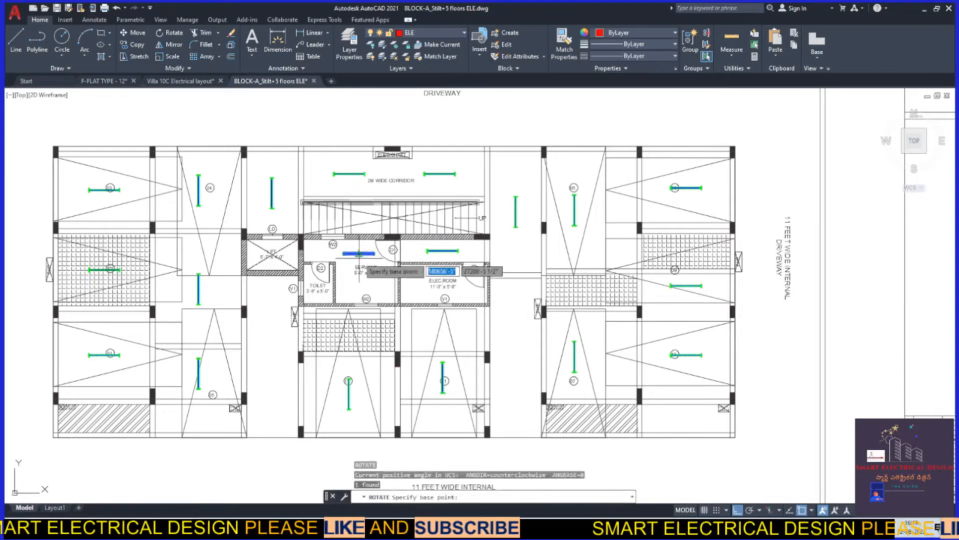
Rotate the servant room tube light to vertical and shift it next to the elec. room wall.
{"action": "left_click", "coordinate": [359, 253]}
{"action": "key", "text": "Return"}
{"action": "scroll", "coordinate": [380, 274], "scroll_direction": "up", "scroll_amount": 2}
{"action": "left_click", "coordinate": [373, 259]}
{"action": "scroll", "coordinate": [369, 263], "scroll_direction": "up", "scroll_amount": 4}
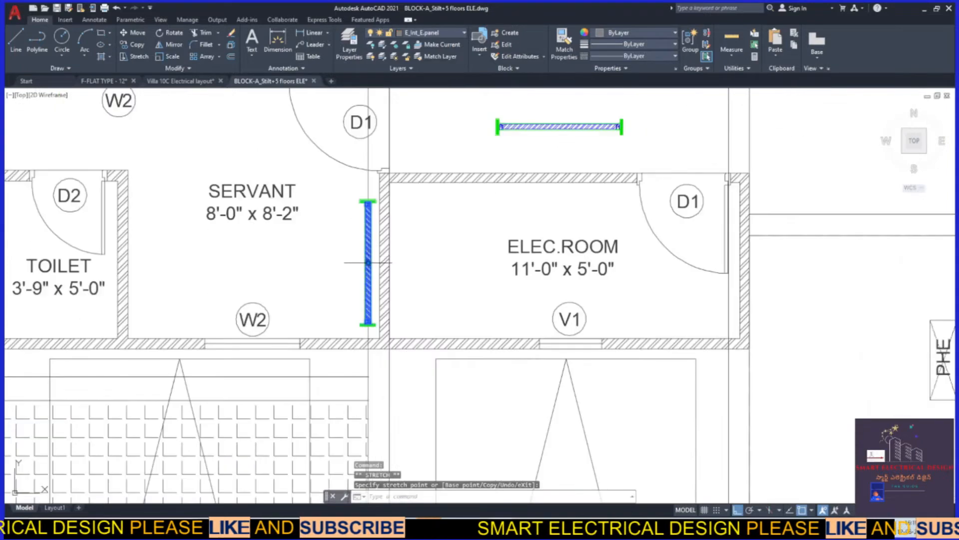
Move the vertical servant room tube light flush against the wall shared with the elec. room.
{"action": "type", "text": "m"}
{"action": "key", "text": "Return"}
{"action": "scroll", "coordinate": [377, 202], "scroll_direction": "up", "scroll_amount": 4}
{"action": "left_click_drag", "start_coordinate": [377, 201], "coordinate": [385, 202]}
{"action": "scroll", "coordinate": [377, 172], "scroll_direction": "down", "scroll_amount": 6}
{"action": "scroll", "coordinate": [377, 224], "scroll_direction": "down", "scroll_amount": 2}
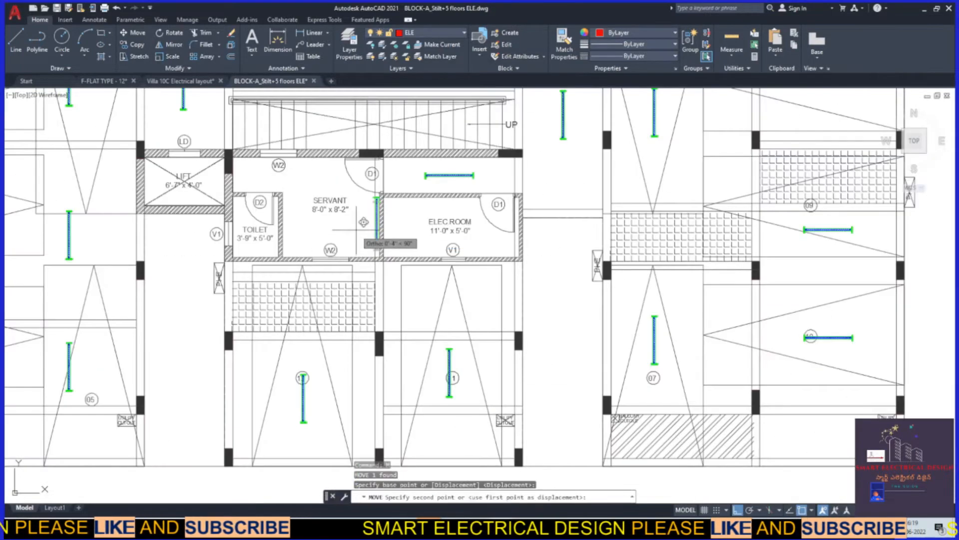
{"action": "scroll", "coordinate": [463, 231], "scroll_direction": "down", "scroll_amount": 5}
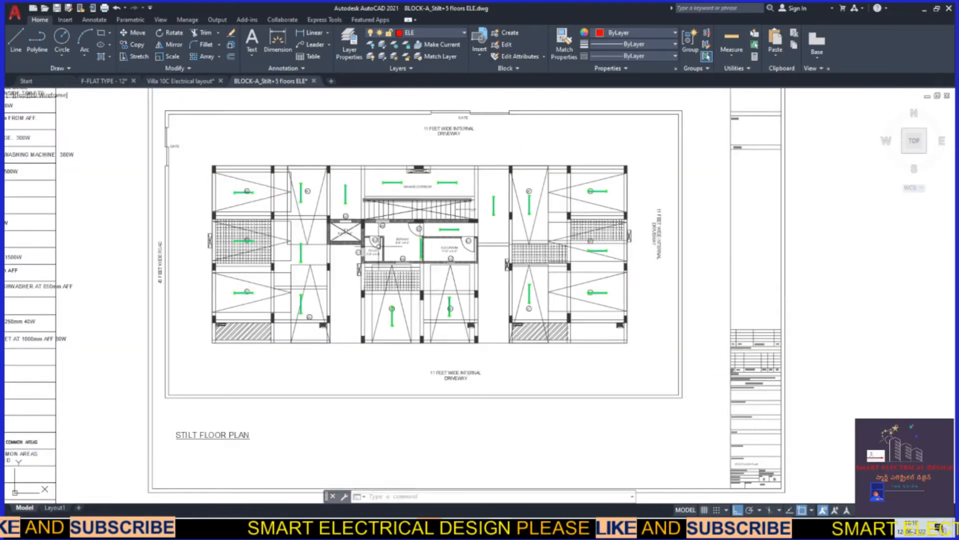
Copy a tube light symbol and paste it beside the legend's Philips TCS 19/136 HPF entry.
{"action": "scroll", "coordinate": [343, 225], "scroll_direction": "down", "scroll_amount": 2}
{"action": "scroll", "coordinate": [456, 285], "scroll_direction": "up", "scroll_amount": 8}
{"action": "left_click_drag", "start_coordinate": [482, 320], "coordinate": [456, 285]}
{"action": "key", "text": "ctrl+c"}
{"action": "scroll", "coordinate": [456, 285], "scroll_direction": "down", "scroll_amount": 6}
{"action": "key", "text": "ctrl+v"}
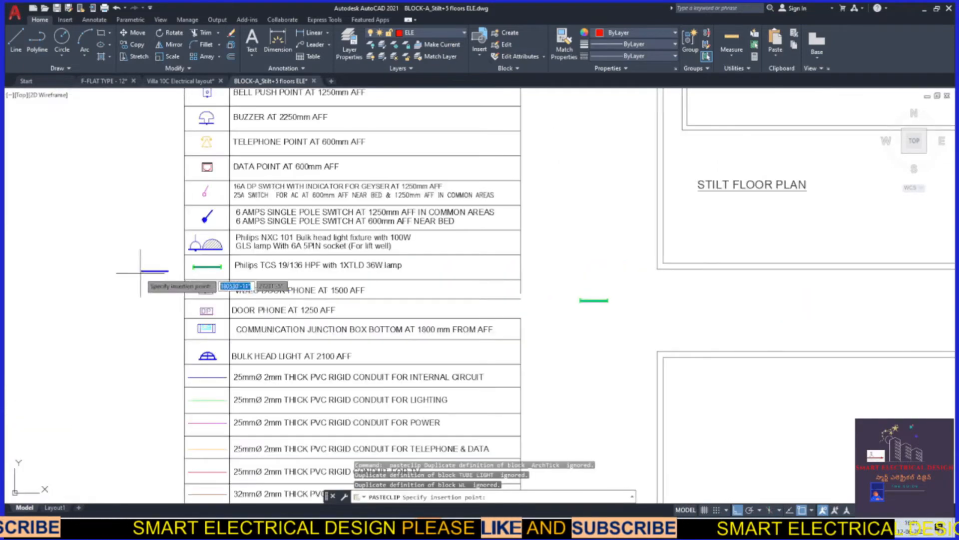
{"action": "left_click", "coordinate": [142, 271]}
Replace the servant room's vertical tube light with a copy of the wall-mounted tube light symbol placed beside the legend.
{"action": "left_click_drag", "start_coordinate": [410, 334], "coordinate": [392, 318]}
{"action": "left_click", "coordinate": [389, 322]}
{"action": "scroll", "coordinate": [392, 354], "scroll_direction": "down", "scroll_amount": 5}
{"action": "scroll", "coordinate": [465, 272], "scroll_direction": "up", "scroll_amount": 5}
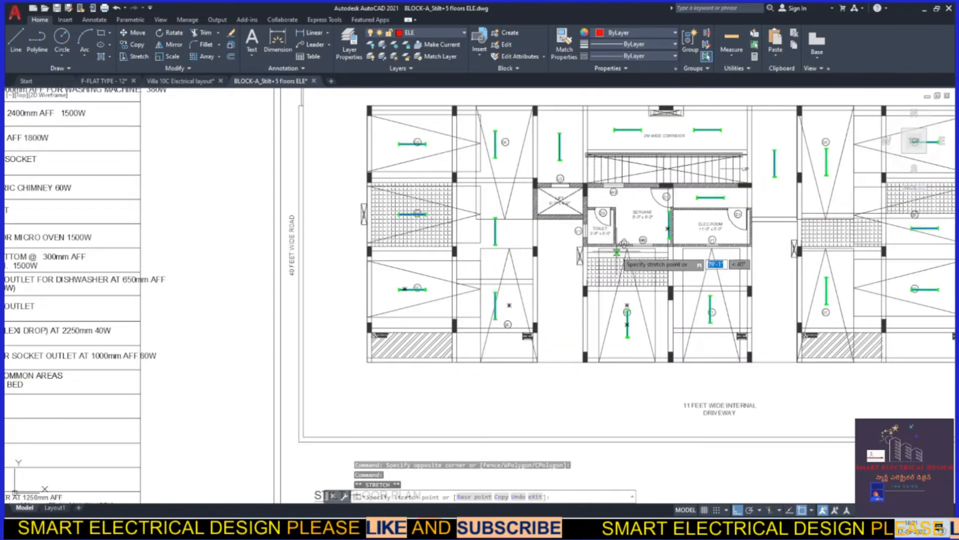
{"action": "scroll", "coordinate": [656, 200], "scroll_direction": "up", "scroll_amount": 4}
{"action": "key", "text": "Escape"}
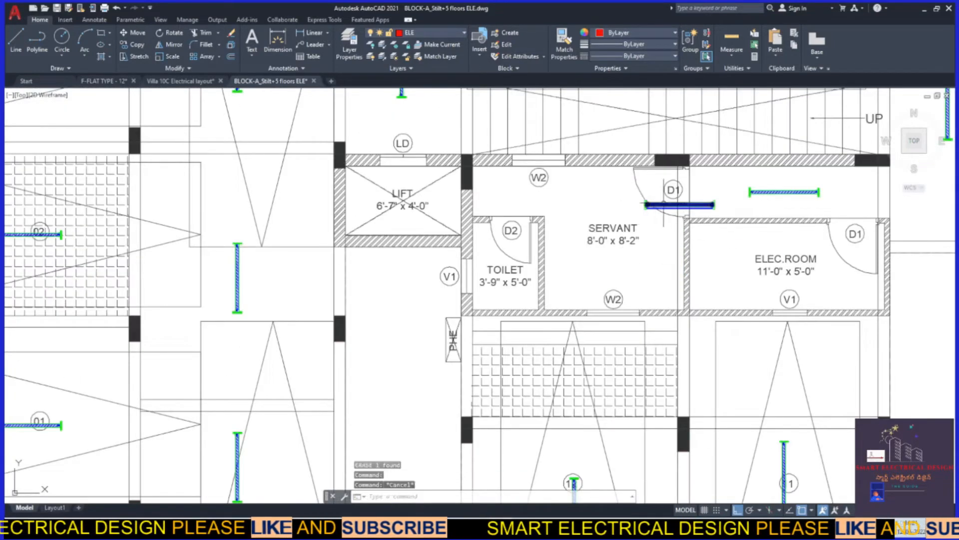
Rotate the servant room's wall-mounted tube light to vertical and move it against the wall shared with the elec. room.
{"action": "left_click", "coordinate": [662, 261]}
{"action": "scroll", "coordinate": [675, 275], "scroll_direction": "up", "scroll_amount": 4}
{"action": "left_click", "coordinate": [632, 252]}
{"action": "type", "text": "m"}
{"action": "key", "text": "space"}
{"action": "left_click", "coordinate": [634, 188]}
{"action": "scroll", "coordinate": [657, 211], "scroll_direction": "up", "scroll_amount": 5}
{"action": "left_click", "coordinate": [630, 191]}
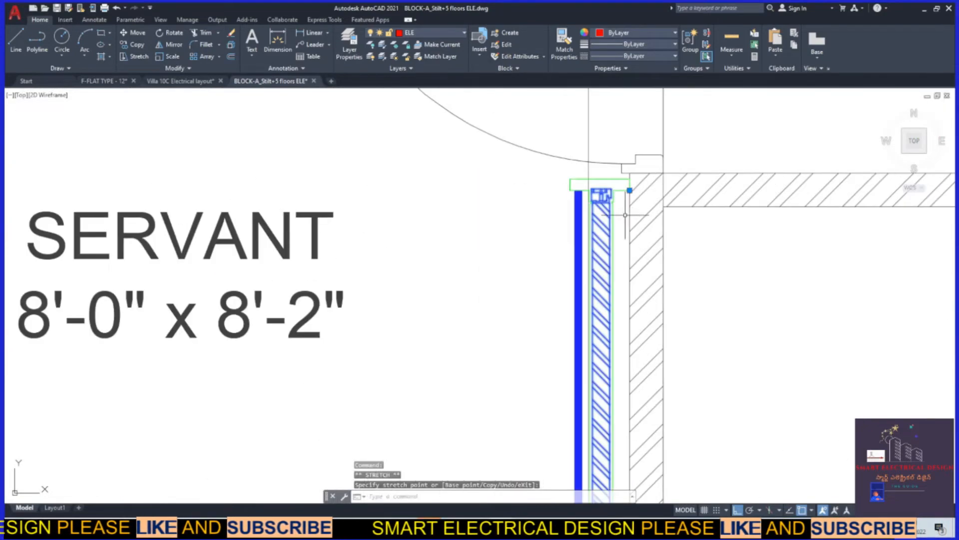
Copy the vertical wall light into the elec. room, rotate it to horizontal and place it along the upper wall.
{"action": "scroll", "coordinate": [674, 259], "scroll_direction": "down", "scroll_amount": 4}
{"action": "left_click", "coordinate": [644, 254]}
{"action": "key", "text": "ctrl+c"}
{"action": "key", "text": "ctrl+v"}
{"action": "left_click", "coordinate": [523, 291]}
{"action": "left_click", "coordinate": [525, 259]}
{"action": "type", "text": "ro"}
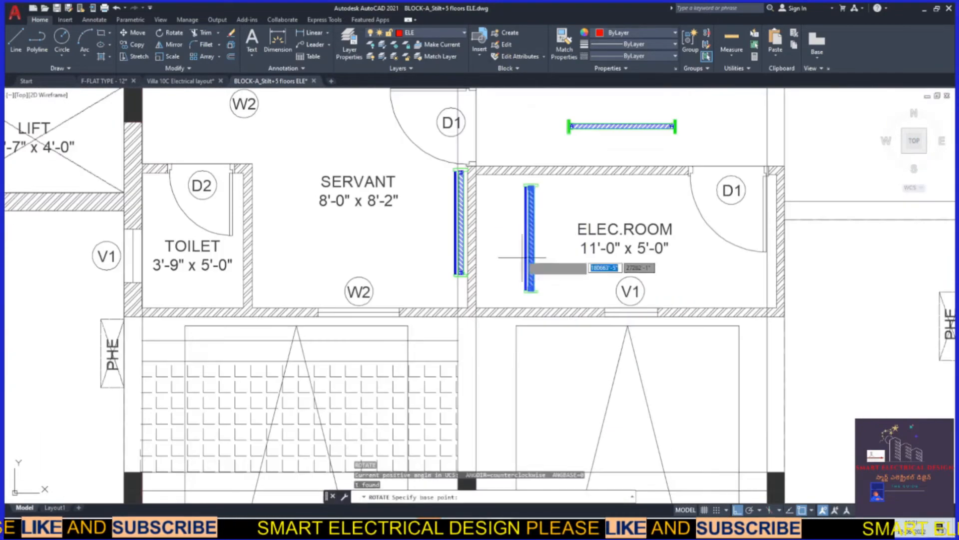
{"action": "left_click", "coordinate": [526, 250]}
{"action": "left_click", "coordinate": [527, 143]}
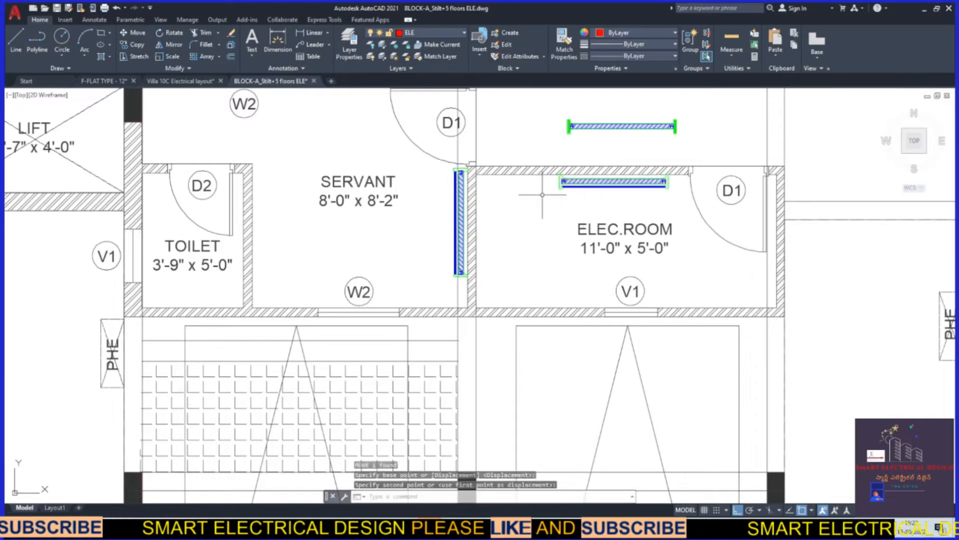
{"action": "key", "text": "Escape"}
Copy the round light symbol with a stem from the legend.
{"action": "scroll", "coordinate": [600, 250], "scroll_direction": "down", "scroll_amount": 5}
{"action": "scroll", "coordinate": [819, 345], "scroll_direction": "down", "scroll_amount": 5}
{"action": "scroll", "coordinate": [435, 260], "scroll_direction": "up", "scroll_amount": 7}
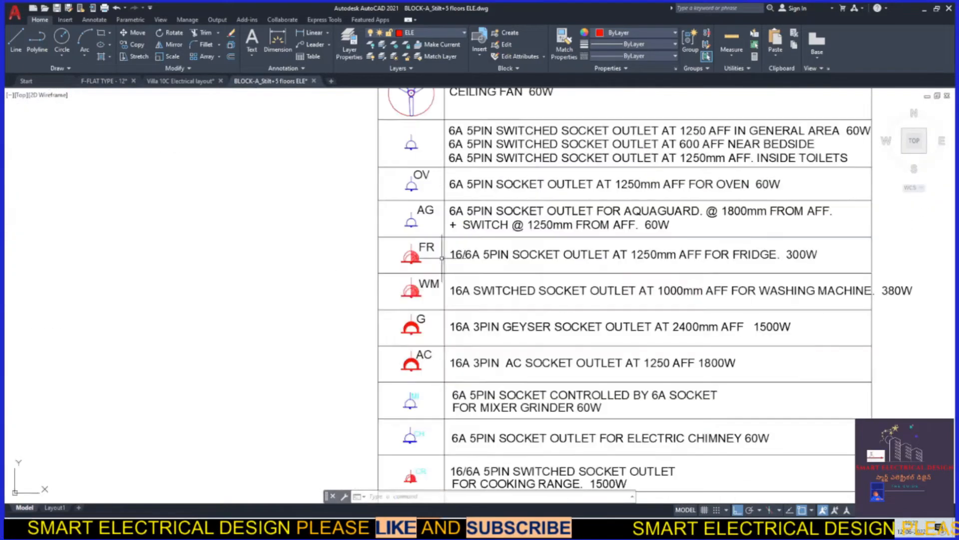
{"action": "scroll", "coordinate": [433, 285], "scroll_direction": "down", "scroll_amount": 7}
{"action": "scroll", "coordinate": [441, 205], "scroll_direction": "up", "scroll_amount": 7}
{"action": "left_click", "coordinate": [400, 197]}
{"action": "left_click", "coordinate": [378, 176]}
{"action": "key", "text": "ctrl+c"}
Paste the round light symbol into the servant room and scale it by a factor of 0.5.
{"action": "key", "text": "ctrl+v"}
{"action": "scroll", "coordinate": [343, 260], "scroll_direction": "down", "scroll_amount": 7}
{"action": "scroll", "coordinate": [645, 384], "scroll_direction": "up", "scroll_amount": 6}
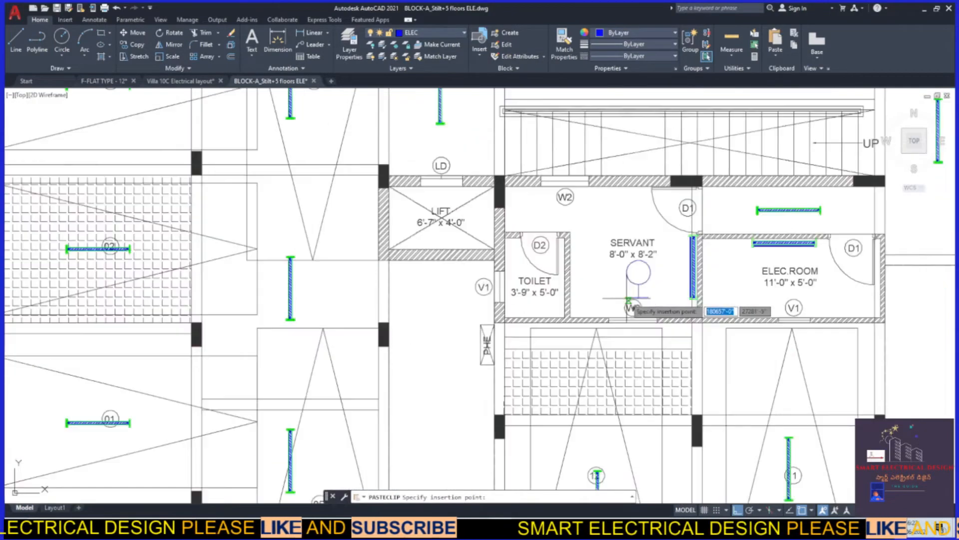
{"action": "scroll", "coordinate": [580, 249], "scroll_direction": "down", "scroll_amount": 2}
{"action": "left_click", "coordinate": [624, 271]}
{"action": "scroll", "coordinate": [637, 270], "scroll_direction": "up", "scroll_amount": 3}
{"action": "left_click", "coordinate": [643, 289]}
{"action": "left_click", "coordinate": [625, 265]}
{"action": "type", "text": "sc"}
{"action": "left_click", "coordinate": [631, 241]}
{"action": "type", "text": ".5"}
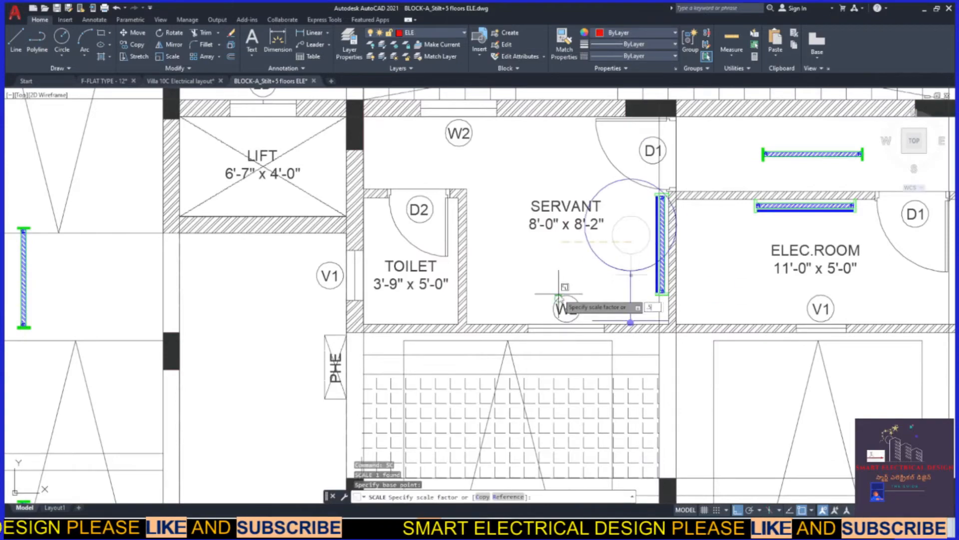
Move the scaled round light from the servant room to the toilet's door opening.
{"action": "left_click", "coordinate": [631, 237]}
{"action": "scroll", "coordinate": [418, 201], "scroll_direction": "up", "scroll_amount": 2}
{"action": "left_click", "coordinate": [422, 188]}
{"action": "scroll", "coordinate": [453, 178], "scroll_direction": "down", "scroll_amount": 4}
{"action": "key", "text": "Escape"}
{"action": "key", "text": "Escape"}
{"action": "key", "text": "Escape"}
Centre the toilet's round light over door D2, midway between the two corners of the door opening.
{"action": "scroll", "coordinate": [437, 193], "scroll_direction": "up", "scroll_amount": 4}
{"action": "scroll", "coordinate": [476, 234], "scroll_direction": "down", "scroll_amount": 4}
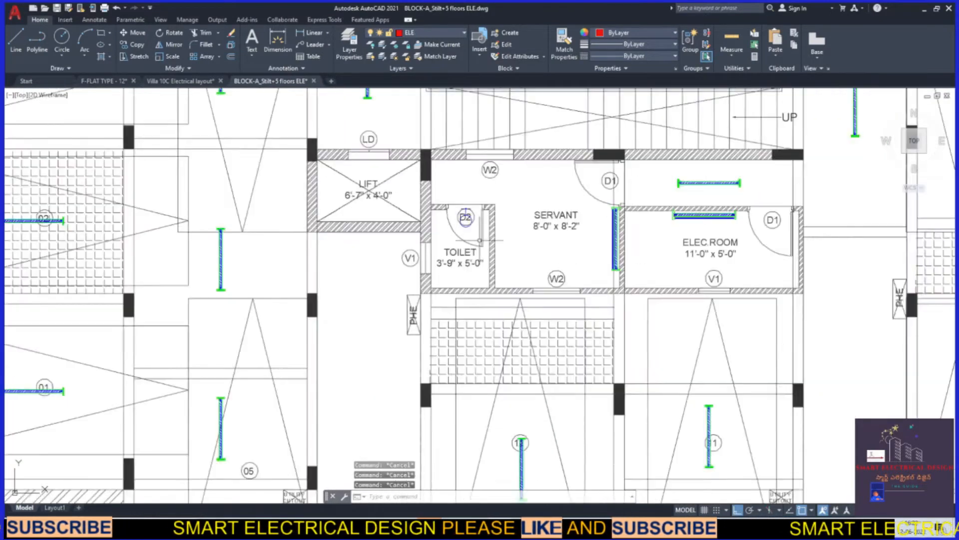
{"action": "scroll", "coordinate": [454, 211], "scroll_direction": "up", "scroll_amount": 2}
{"action": "type", "text": "pl"}
{"action": "left_click", "coordinate": [444, 207]}
{"action": "key", "text": "Escape"}
{"action": "left_click", "coordinate": [471, 208]}
{"action": "scroll", "coordinate": [440, 214], "scroll_direction": "up", "scroll_amount": 6}
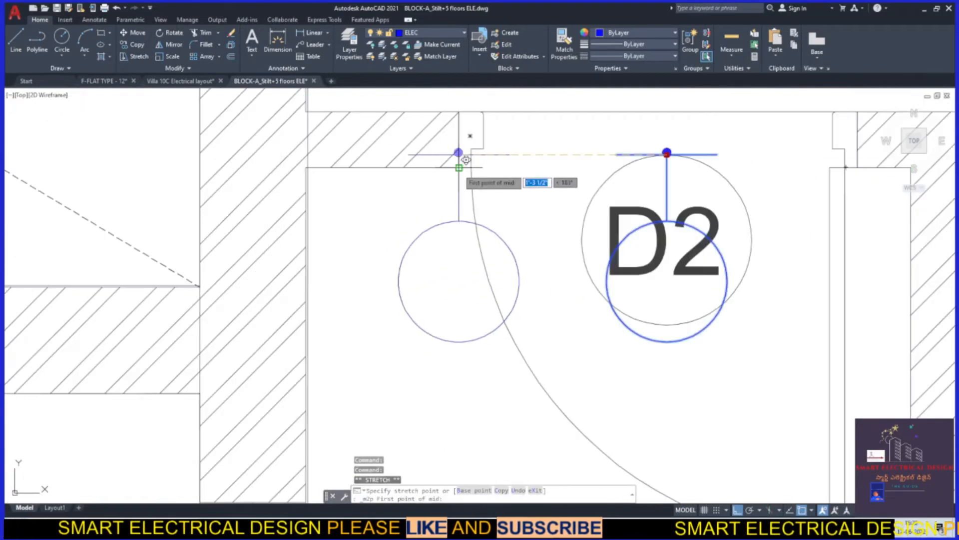
{"action": "left_click", "coordinate": [460, 165]}
{"action": "left_click", "coordinate": [857, 165]}
{"action": "key", "text": "Escape"}
{"action": "scroll", "coordinate": [590, 175], "scroll_direction": "down", "scroll_amount": 8}
{"action": "scroll", "coordinate": [520, 282], "scroll_direction": "down", "scroll_amount": 2}
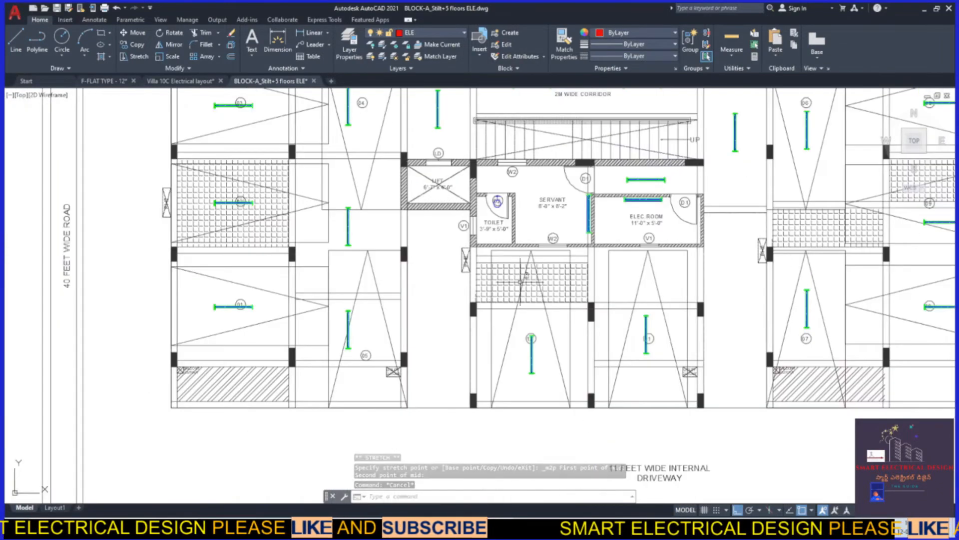
Copy the round light into the servant room and centre it along the upper wall, midway between two wall corners.
{"action": "key", "text": "ctrl+c"}
{"action": "key", "text": "ctrl+v"}
{"action": "left_click", "coordinate": [537, 187]}
{"action": "scroll", "coordinate": [539, 177], "scroll_direction": "up", "scroll_amount": 4}
{"action": "left_click", "coordinate": [542, 177]}
{"action": "left_click", "coordinate": [543, 175]}
{"action": "right_click", "coordinate": [536, 157], "text": "shift"}
{"action": "left_click", "coordinate": [564, 190]}
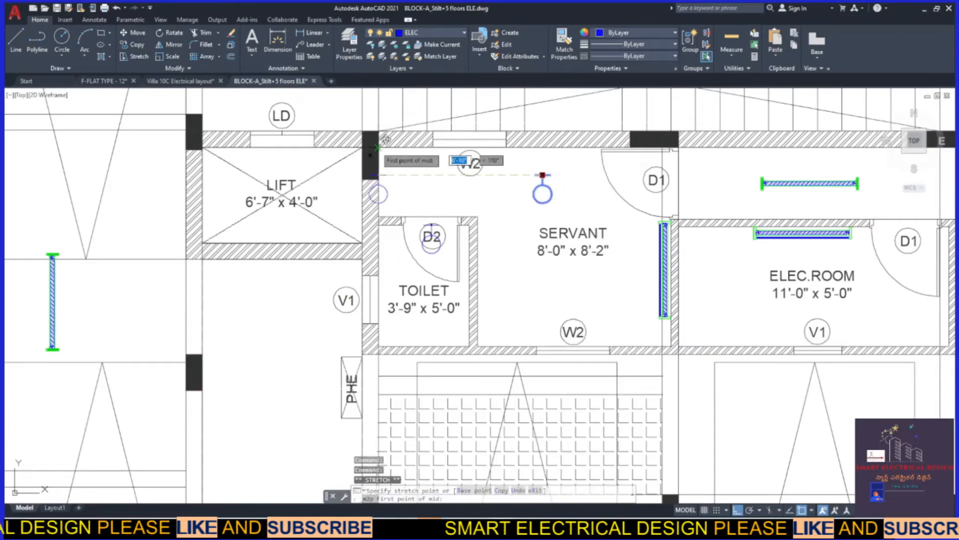
{"action": "left_click", "coordinate": [379, 146]}
{"action": "key", "text": "Escape"}
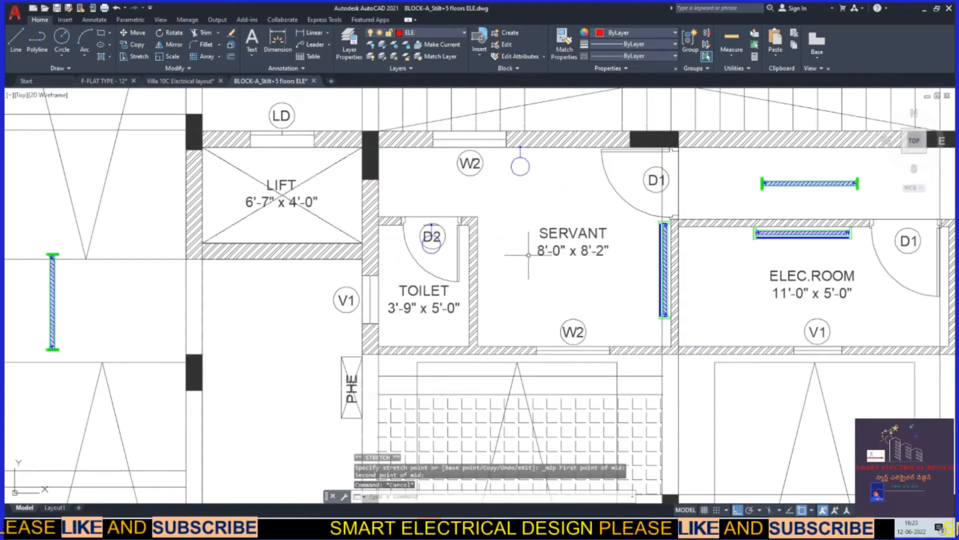
Open the servant room's wall light block in the Block Editor.
{"action": "scroll", "coordinate": [409, 267], "scroll_direction": "down", "scroll_amount": 4}
{"action": "scroll", "coordinate": [567, 256], "scroll_direction": "up", "scroll_amount": 4}
{"action": "double_click", "coordinate": [568, 249]}
{"action": "left_click", "coordinate": [442, 337]}
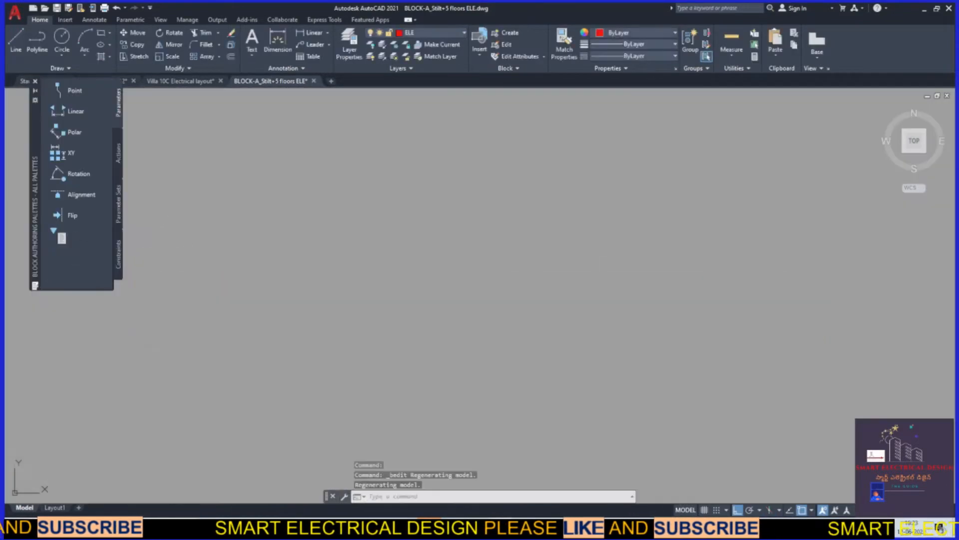
{"action": "scroll", "coordinate": [440, 315], "scroll_direction": "down", "scroll_amount": 2}
Recolour all geometry of the wall light block magenta and close the Block Editor, saving the changes to WL.
{"action": "left_click", "coordinate": [432, 328]}
{"action": "left_click", "coordinate": [246, 269]}
{"action": "left_click", "coordinate": [697, 349]}
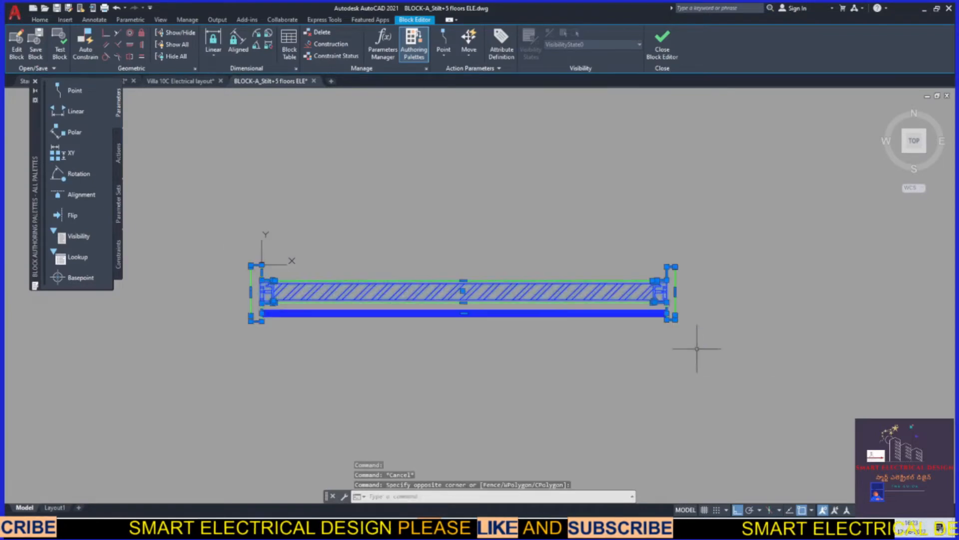
{"action": "left_click", "coordinate": [40, 19]}
{"action": "left_click", "coordinate": [637, 33]}
{"action": "left_click", "coordinate": [651, 136]}
{"action": "key", "text": "Escape"}
{"action": "left_click", "coordinate": [850, 45]}
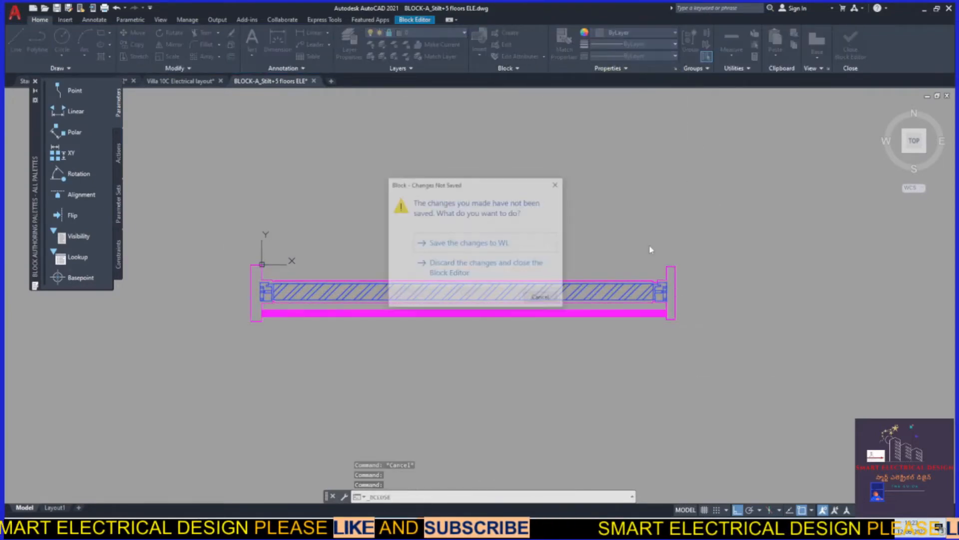
{"action": "key", "text": "Return"}
{"action": "key", "text": "Escape"}
{"action": "scroll", "coordinate": [515, 232], "scroll_direction": "down", "scroll_amount": 5}
{"action": "scroll", "coordinate": [495, 222], "scroll_direction": "up", "scroll_amount": 2}
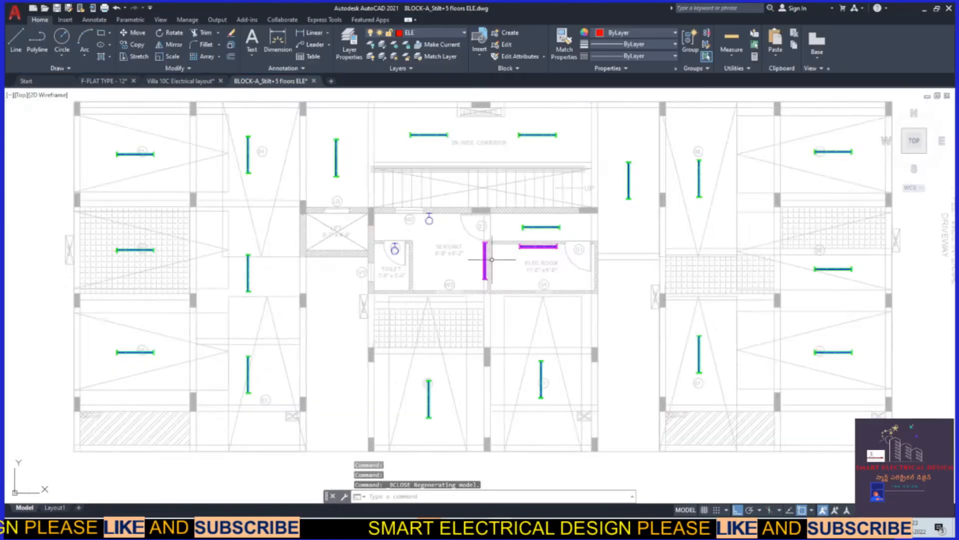
{"action": "scroll", "coordinate": [474, 255], "scroll_direction": "up", "scroll_amount": 6}
{"action": "scroll", "coordinate": [633, 272], "scroll_direction": "down", "scroll_amount": 6}
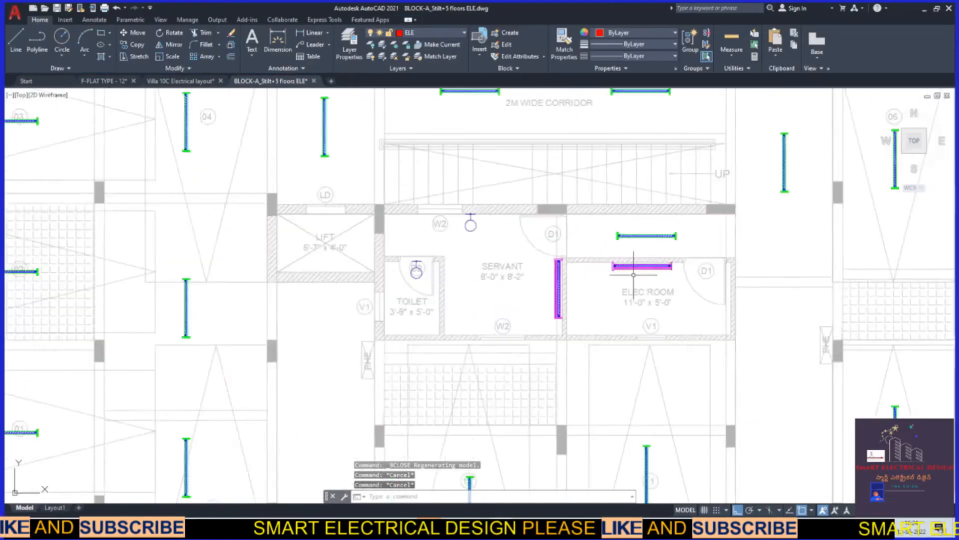
{"action": "middle_click_drag", "start_coordinate": [625, 322], "coordinate": [535, 324]}
{"action": "key", "text": "Escape"}
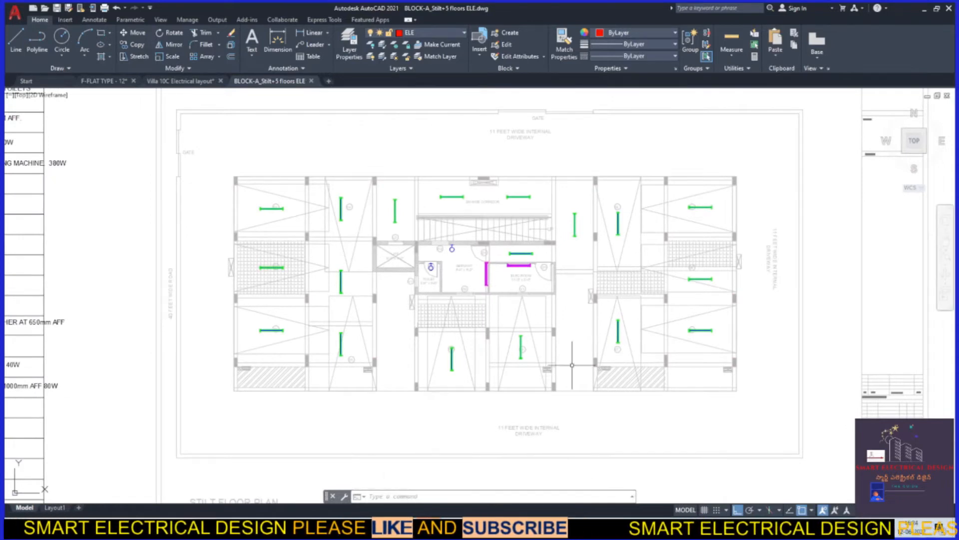
Create a new layer named EL-DIM based on the red ELE layer and make it the current layer.
{"action": "type", "text": "la"}
{"action": "key", "text": "Return"}
{"action": "left_click", "coordinate": [280, 328]}
{"action": "left_click", "coordinate": [136, 406]}
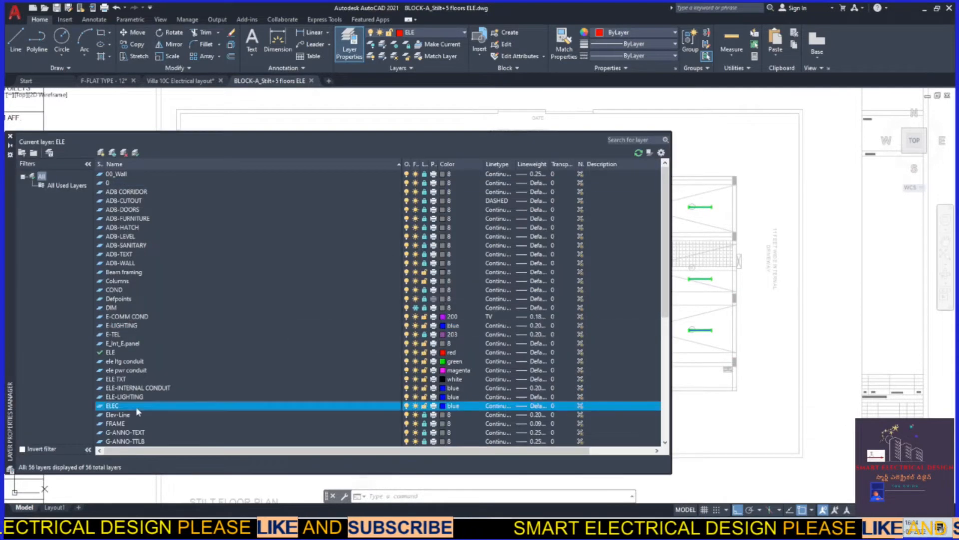
{"action": "left_click", "coordinate": [132, 352]}
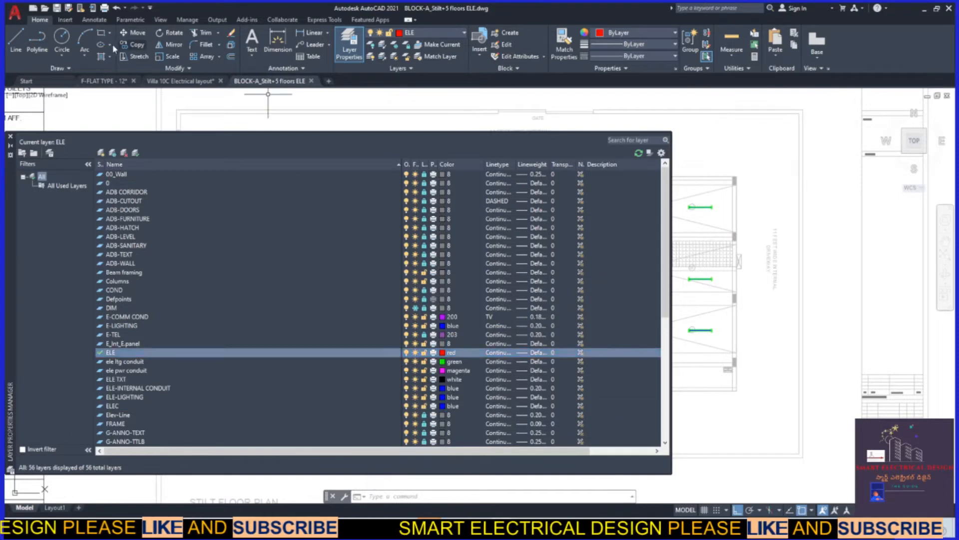
{"action": "key", "text": "alt+n"}
{"action": "type", "text": "EL-DIM"}
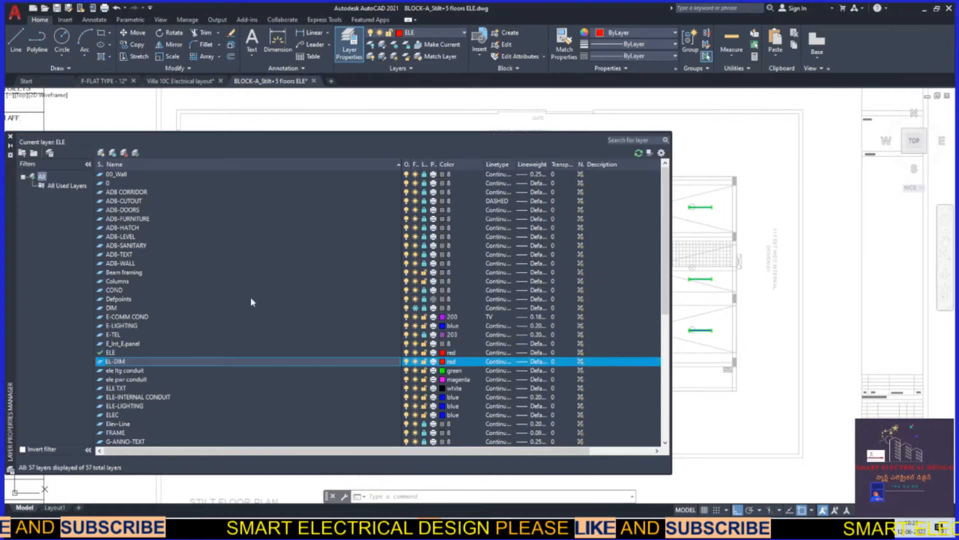
{"action": "left_click", "coordinate": [251, 301]}
{"action": "double_click", "coordinate": [125, 361]}
{"action": "left_click", "coordinate": [10, 136]}
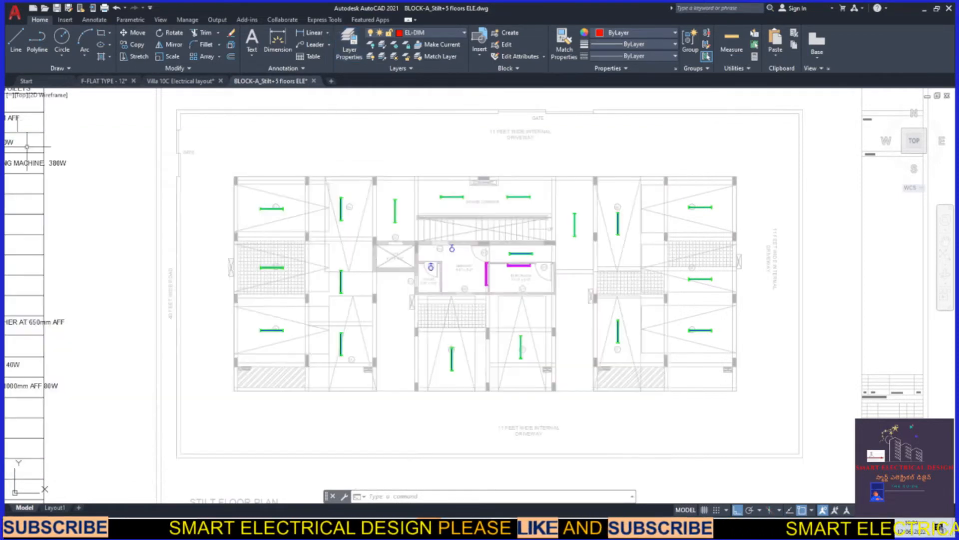
Add a vertical linear dimension from the centre of bay 03's tube light to the beam line above it.
{"action": "left_click", "coordinate": [314, 33]}
{"action": "scroll", "coordinate": [212, 190], "scroll_direction": "up", "scroll_amount": 4}
{"action": "left_click", "coordinate": [364, 238]}
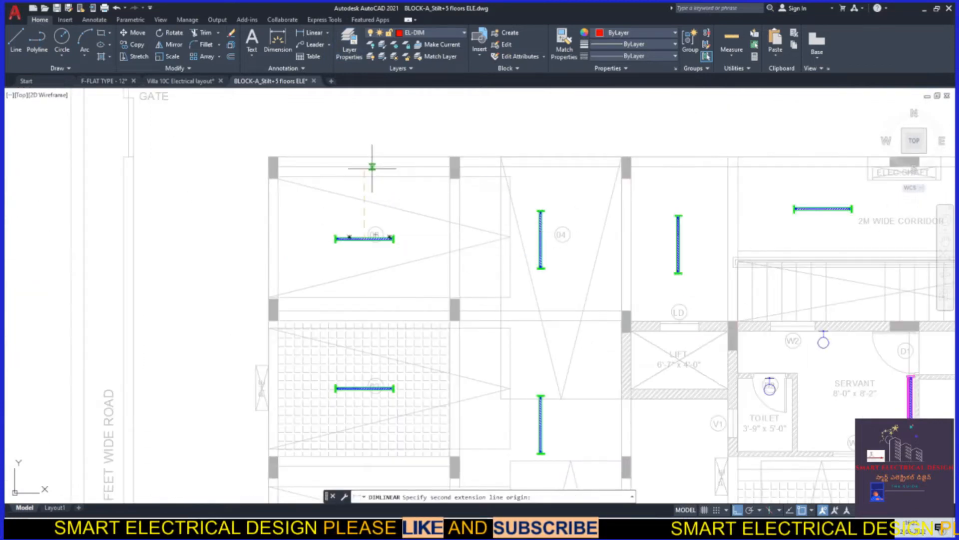
{"action": "left_click", "coordinate": [372, 167]}
{"action": "left_click", "coordinate": [361, 180]}
Set the Working dimension style's text height to 6" and make it the current style.
{"action": "type", "text": "d"}
{"action": "key", "text": "Return"}
{"action": "key", "text": "alt+m"}
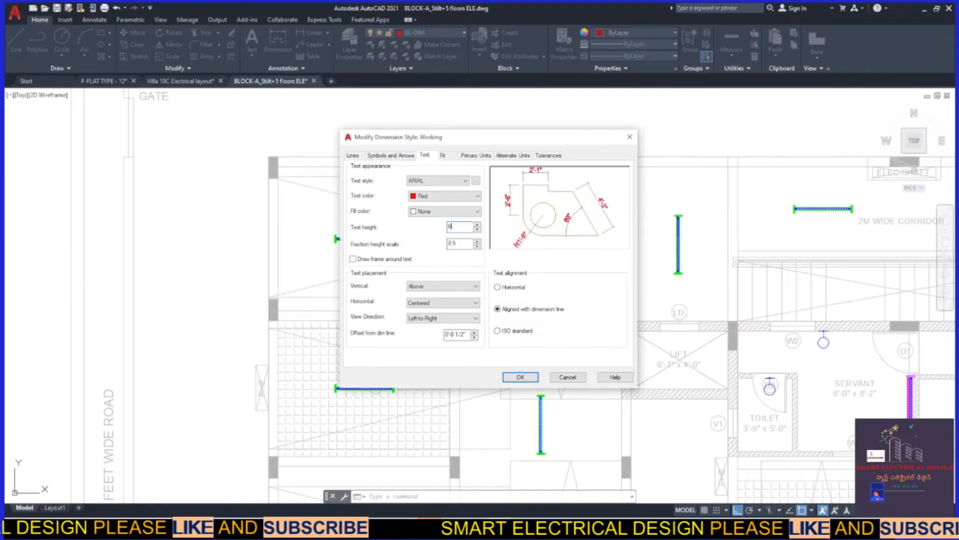
{"action": "left_click", "coordinate": [521, 377]}
{"action": "left_click", "coordinate": [583, 212]}
{"action": "left_click", "coordinate": [540, 338]}
{"action": "type", "text": "dli"}
{"action": "key", "text": "Return"}
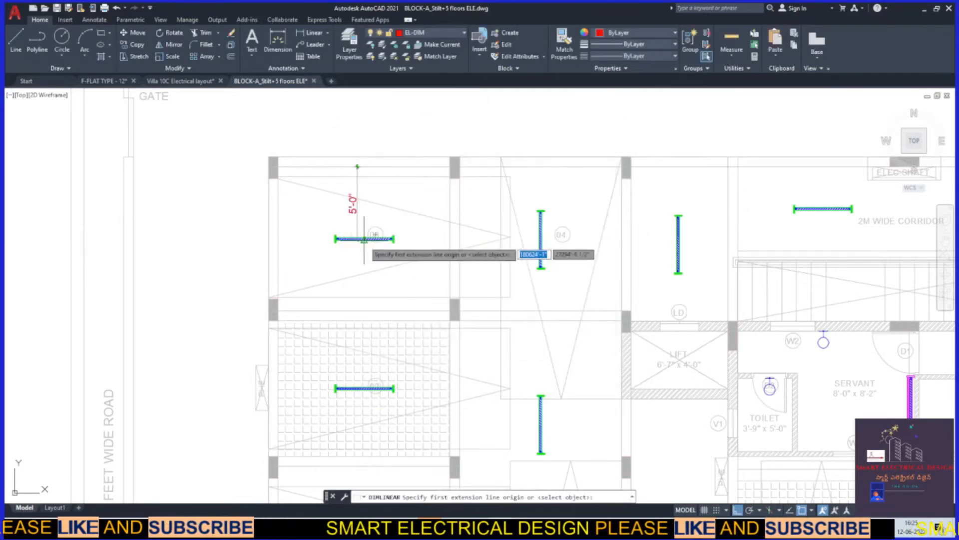
{"action": "left_click", "coordinate": [364, 239]}
{"action": "left_click", "coordinate": [370, 168]}
{"action": "key", "text": "Escape"}
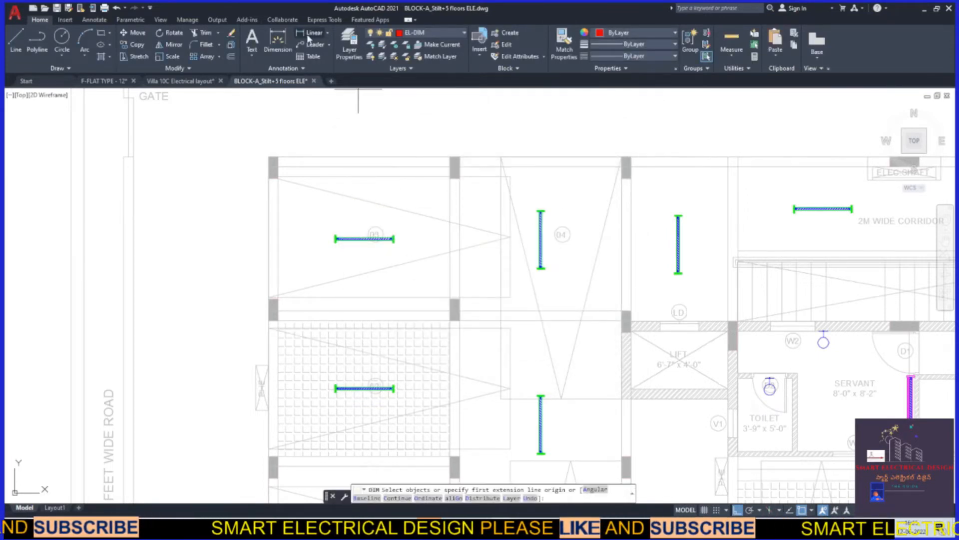
Dimension the vertical distance from the centre of bay 03's tube light to the beam line above with a linear dimension.
{"action": "left_click", "coordinate": [308, 37]}
{"action": "scroll", "coordinate": [366, 238], "scroll_direction": "up", "scroll_amount": 4}
{"action": "left_click", "coordinate": [361, 239]}
{"action": "left_click", "coordinate": [359, 201]}
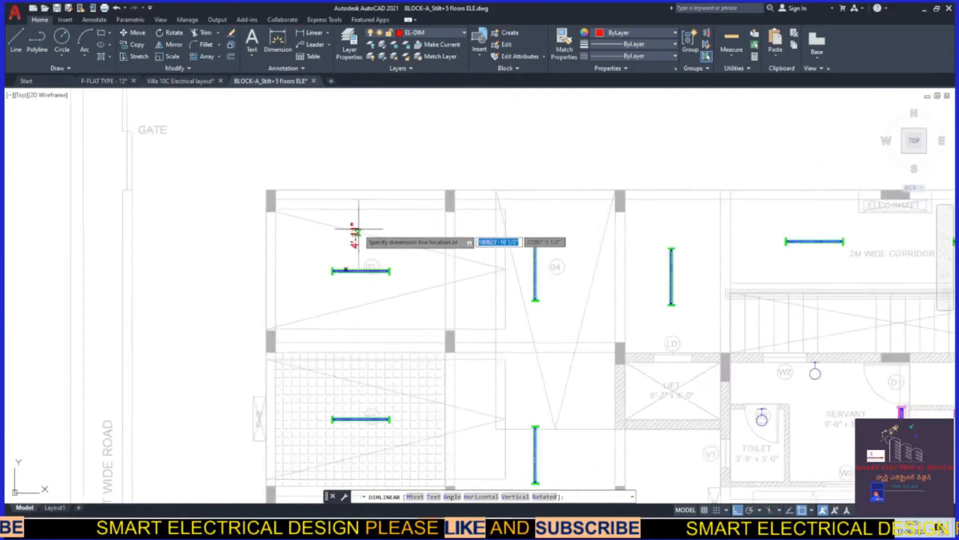
{"action": "left_click", "coordinate": [356, 206]}
Dimension the horizontal distance from the centre of bay 03's tube light to the bay's left edge.
{"action": "key", "text": "Return"}
{"action": "left_click", "coordinate": [360, 335]}
{"action": "left_click", "coordinate": [143, 334]}
{"action": "left_click", "coordinate": [213, 329]}
{"action": "left_click", "coordinate": [214, 328]}
{"action": "key", "text": "Escape"}
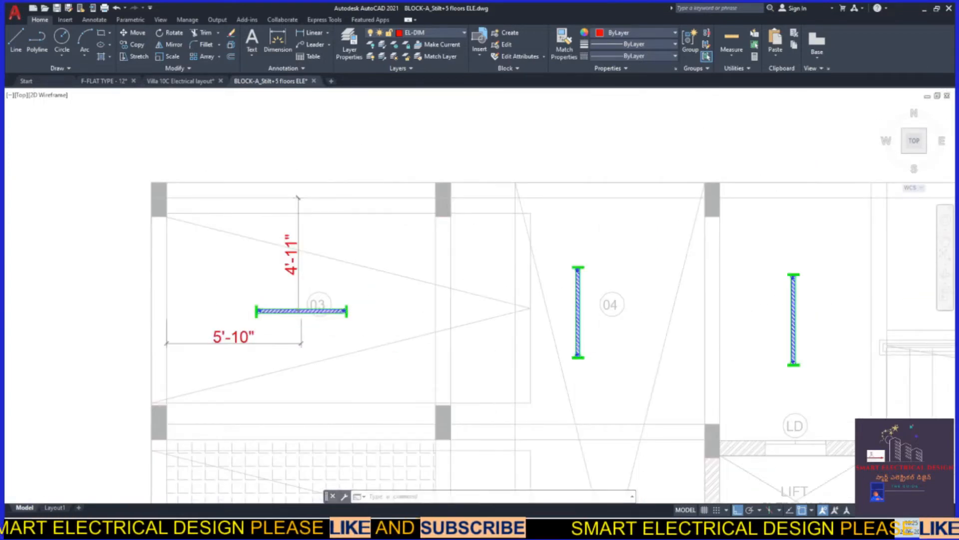
Change the linear round-off value in the Working dimension style's primary units and apply it.
{"action": "scroll", "coordinate": [347, 299], "scroll_direction": "down", "scroll_amount": 2}
{"action": "type", "text": "d"}
{"action": "key", "text": "Return"}
{"action": "left_click", "coordinate": [583, 243]}
{"action": "left_click", "coordinate": [476, 155]}
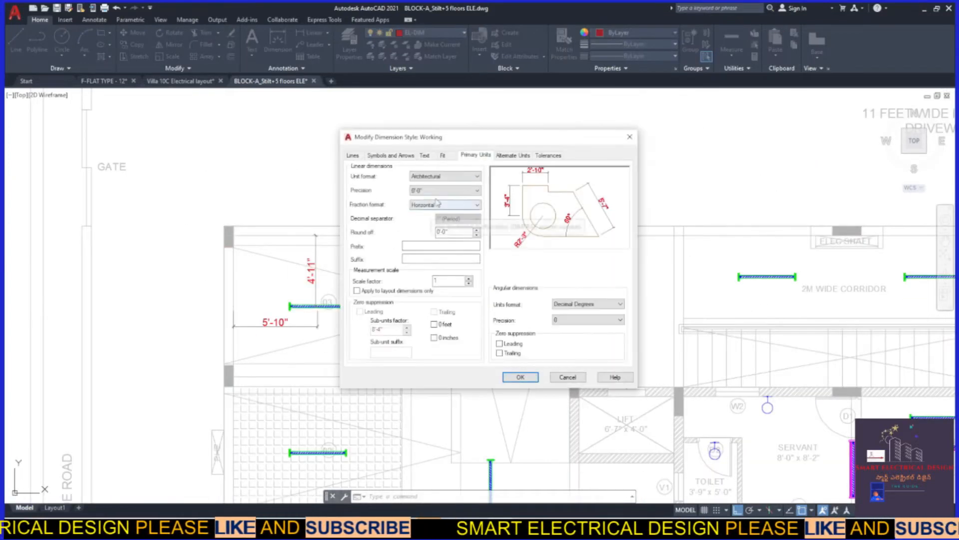
{"action": "left_click_drag", "start_coordinate": [447, 231], "coordinate": [395, 235]}
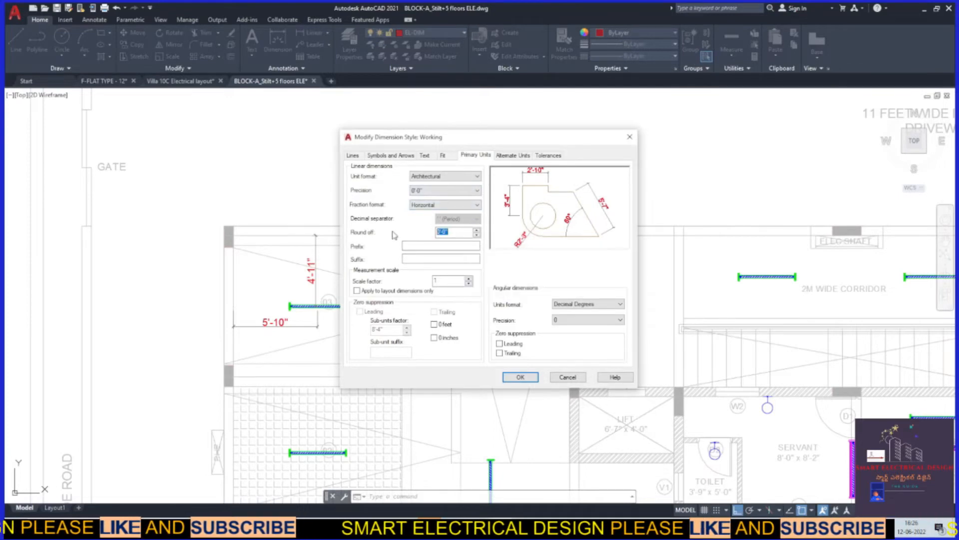
{"action": "left_click", "coordinate": [520, 377]}
{"action": "left_click", "coordinate": [540, 336]}
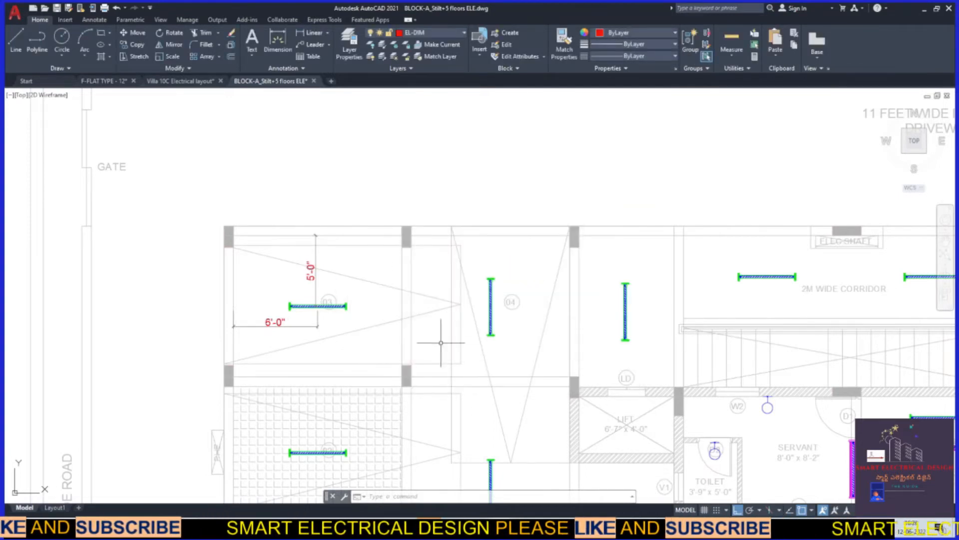
Set the Working dimension style's dimension line and extension line colours to ByLayer.
{"action": "type", "text": "d"}
{"action": "key", "text": "Return"}
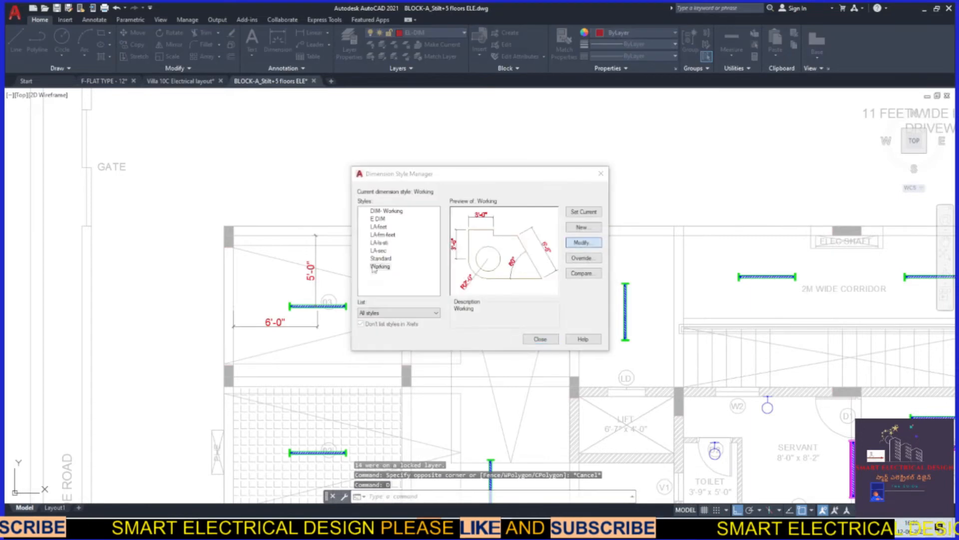
{"action": "left_click", "coordinate": [580, 240]}
{"action": "left_click", "coordinate": [391, 154]}
{"action": "left_click", "coordinate": [424, 155]}
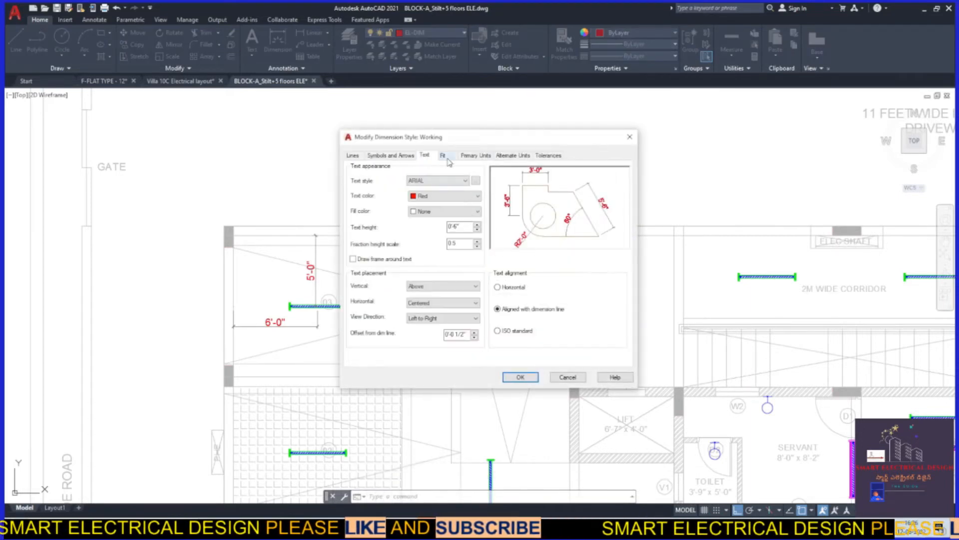
{"action": "left_click", "coordinate": [476, 154]}
{"action": "left_click", "coordinate": [353, 155]}
{"action": "left_click", "coordinate": [464, 273]}
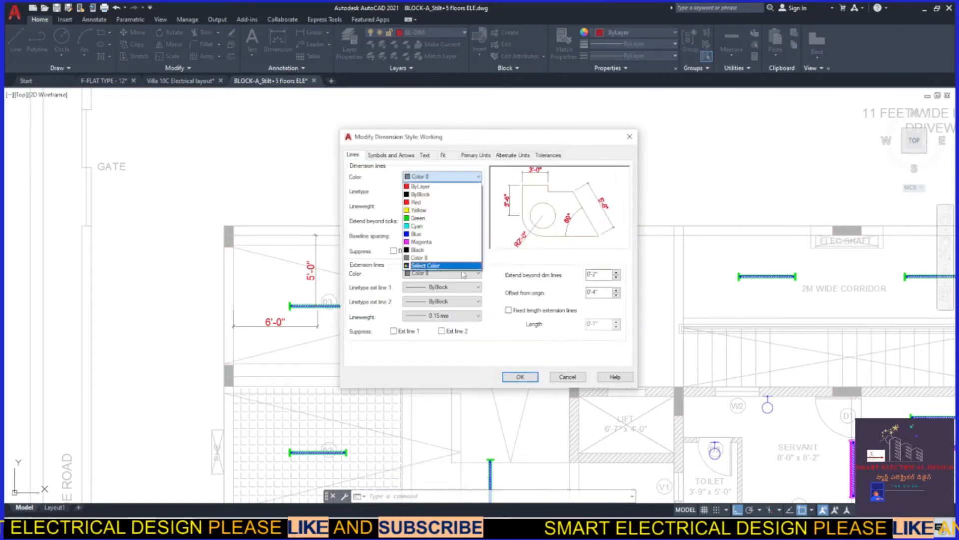
{"action": "left_click", "coordinate": [419, 204]}
{"action": "left_click", "coordinate": [428, 274]}
{"action": "left_click", "coordinate": [426, 283]}
{"action": "left_click", "coordinate": [434, 177]}
{"action": "left_click", "coordinate": [431, 186]}
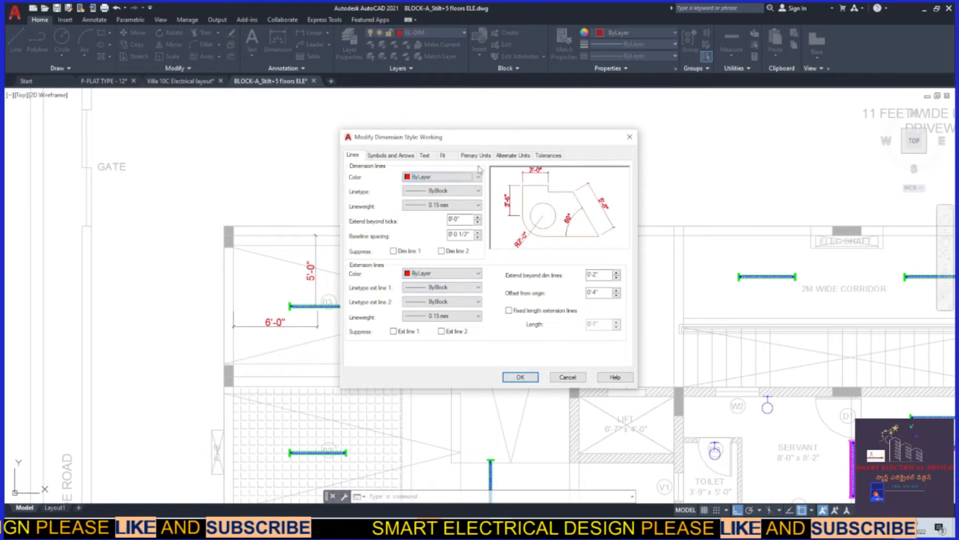
{"action": "left_click", "coordinate": [391, 155]}
{"action": "left_click", "coordinate": [521, 378]}
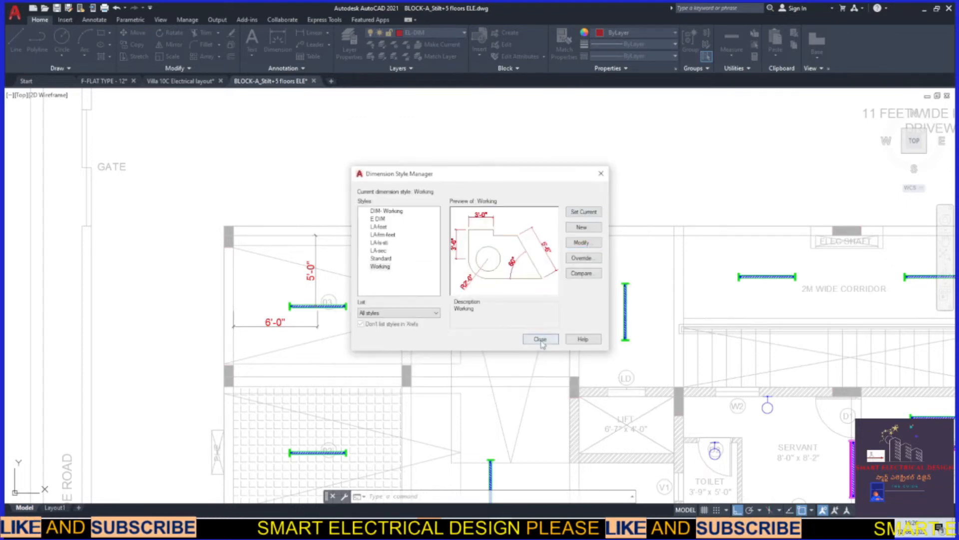
{"action": "left_click", "coordinate": [543, 337]}
Dimension the vertical distance from the centre of bay 02's tube light to the beam line above.
{"action": "scroll", "coordinate": [347, 248], "scroll_direction": "up", "scroll_amount": 3}
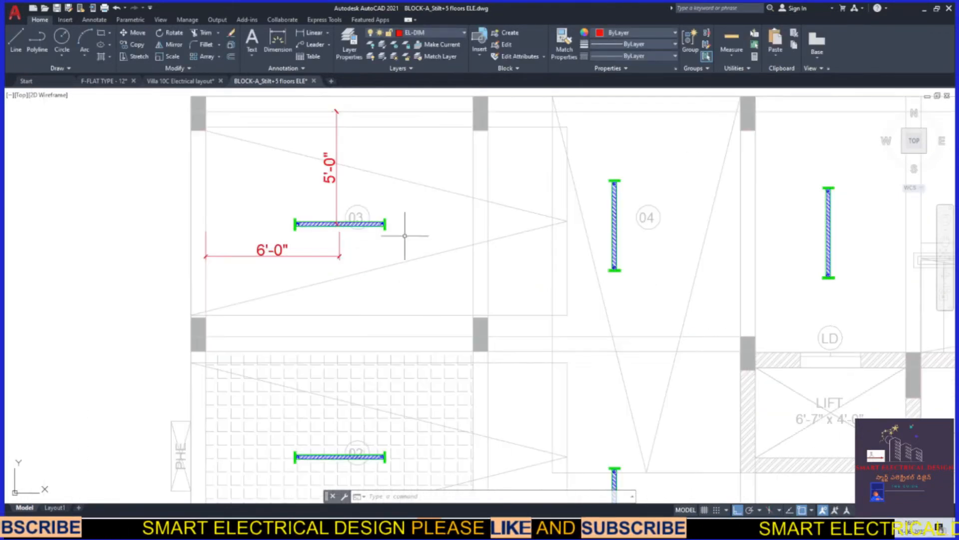
{"action": "scroll", "coordinate": [405, 235], "scroll_direction": "down", "scroll_amount": 5}
{"action": "scroll", "coordinate": [342, 275], "scroll_direction": "up", "scroll_amount": 2}
{"action": "key", "text": "Escape"}
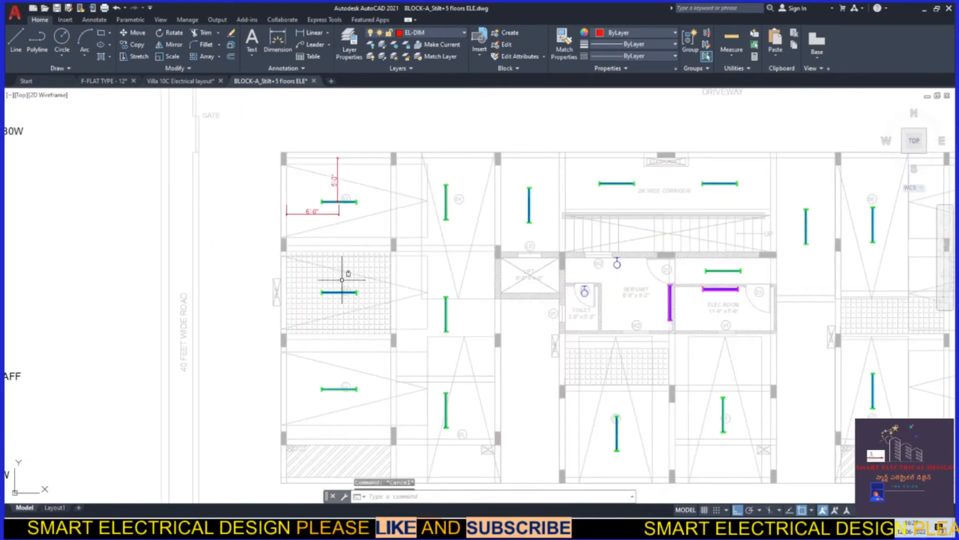
{"action": "key", "text": "Escape"}
{"action": "middle_click_drag", "start_coordinate": [345, 278], "coordinate": [283, 259]}
{"action": "left_click", "coordinate": [311, 33]}
{"action": "scroll", "coordinate": [296, 276], "scroll_direction": "up", "scroll_amount": 4}
{"action": "left_click", "coordinate": [251, 161]}
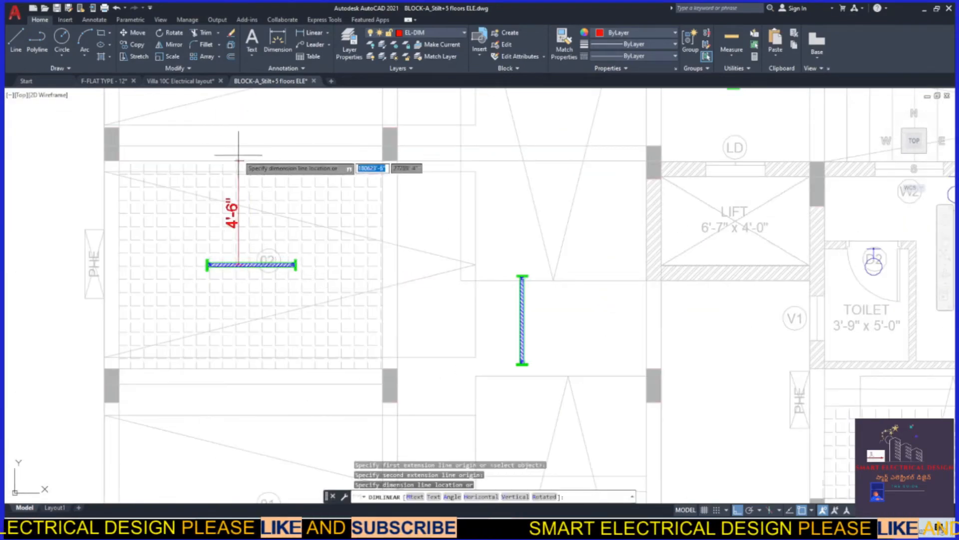
{"action": "left_click", "coordinate": [238, 155]}
{"action": "key", "text": "Escape"}
Dimension the horizontal distance from the centre of bay 02's tube light to the bay's left edge.
{"action": "key", "text": "space"}
{"action": "scroll", "coordinate": [254, 265], "scroll_direction": "up", "scroll_amount": 2}
{"action": "left_click", "coordinate": [250, 265]}
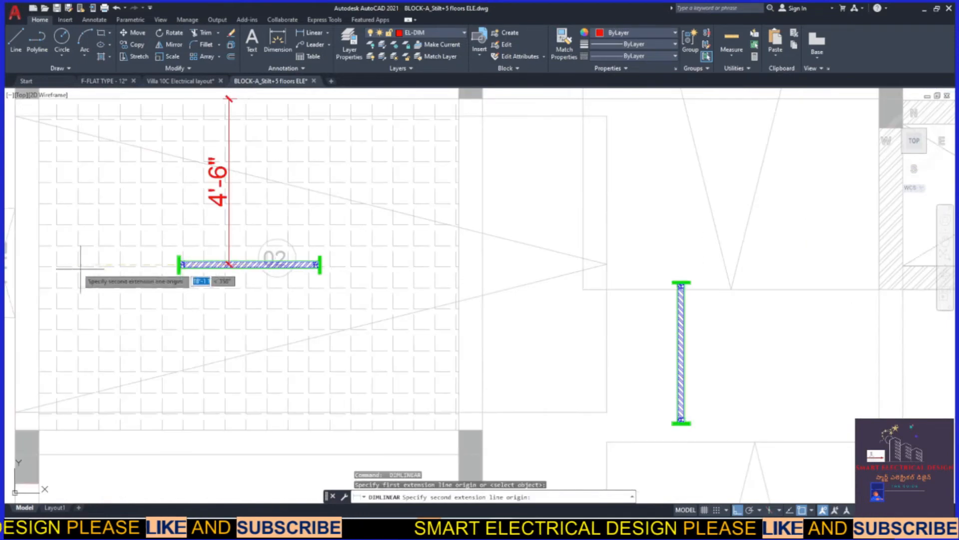
{"action": "left_click", "coordinate": [39, 264]}
{"action": "left_click", "coordinate": [105, 297]}
Shift bay 02's vertical dimension line slightly to the right of the tube light's centre.
{"action": "left_click", "coordinate": [229, 218]}
{"action": "left_click", "coordinate": [229, 265]}
{"action": "left_click", "coordinate": [275, 264]}
{"action": "key", "text": "Escape"}
Dimension the vertical distance from the centre of bay 01's tube light to the beam line above.
{"action": "scroll", "coordinate": [287, 250], "scroll_direction": "down", "scroll_amount": 4}
{"action": "middle_click_drag", "start_coordinate": [315, 271], "coordinate": [332, 136]}
{"action": "key", "text": "space"}
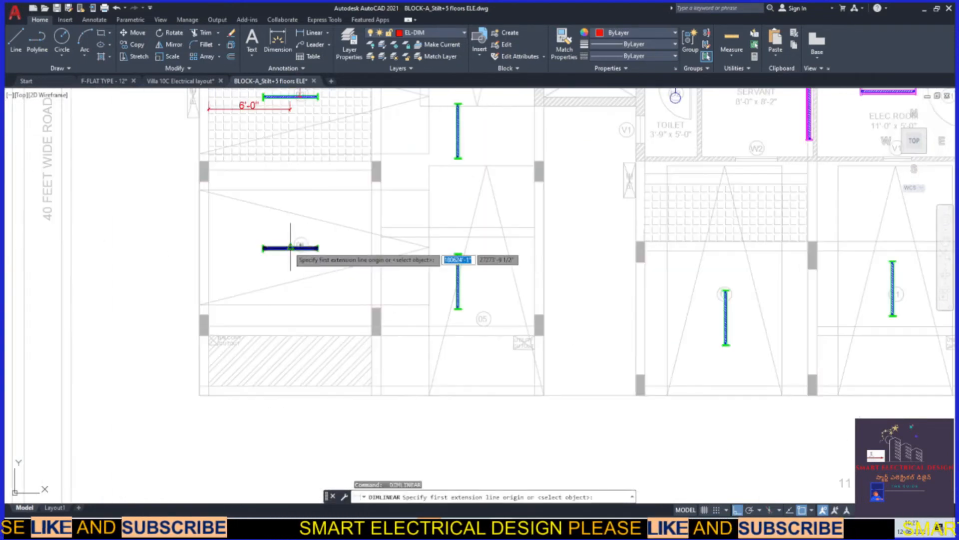
{"action": "left_click", "coordinate": [291, 248]}
{"action": "left_click", "coordinate": [292, 159]}
{"action": "left_click", "coordinate": [298, 190]}
Dimension the horizontal distance from the centre of bay 01's tube light to the bay's left edge.
{"action": "key", "text": "space"}
{"action": "scroll", "coordinate": [292, 236], "scroll_direction": "up", "scroll_amount": 4}
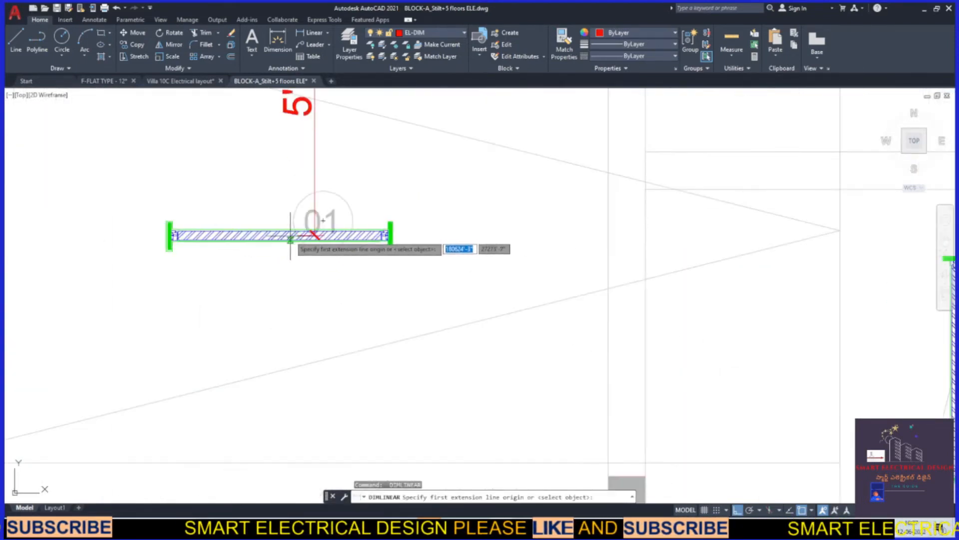
{"action": "scroll", "coordinate": [425, 234], "scroll_direction": "down", "scroll_amount": 4}
{"action": "left_click", "coordinate": [236, 236]}
{"action": "left_click", "coordinate": [262, 252]}
Dimension the horizontal distance from the centre of bay 04's tube light to the beam line on its right.
{"action": "scroll", "coordinate": [299, 274], "scroll_direction": "down", "scroll_amount": 6}
{"action": "scroll", "coordinate": [391, 131], "scroll_direction": "up", "scroll_amount": 6}
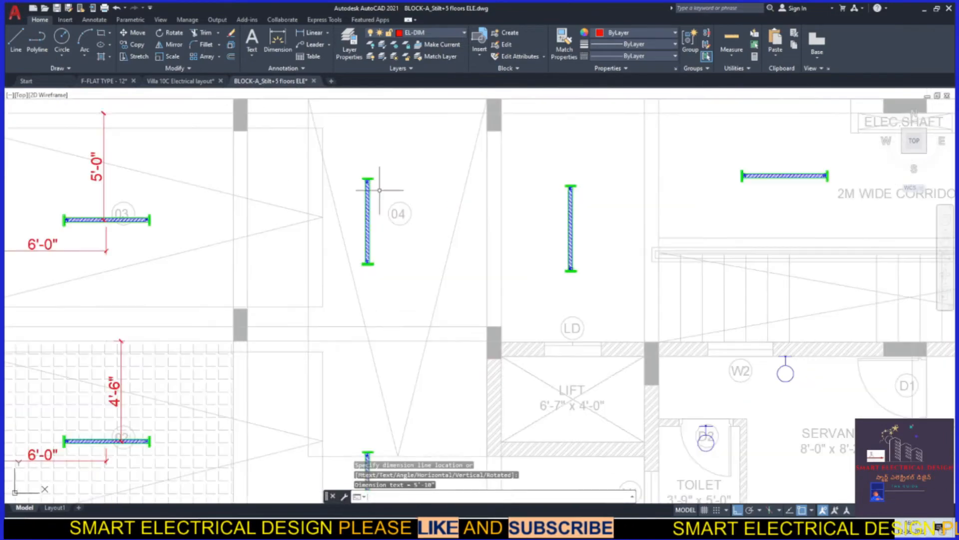
{"action": "key", "text": "space"}
{"action": "scroll", "coordinate": [367, 221], "scroll_direction": "up", "scroll_amount": 2}
{"action": "left_click", "coordinate": [367, 222]}
{"action": "left_click", "coordinate": [558, 223]}
{"action": "left_click", "coordinate": [453, 244]}
Dimension the vertical distance from the centre of bay 04's tube light to the beam line above.
{"action": "middle_click_drag", "start_coordinate": [453, 220], "coordinate": [458, 294]}
{"action": "key", "text": "space"}
{"action": "left_click", "coordinate": [373, 296]}
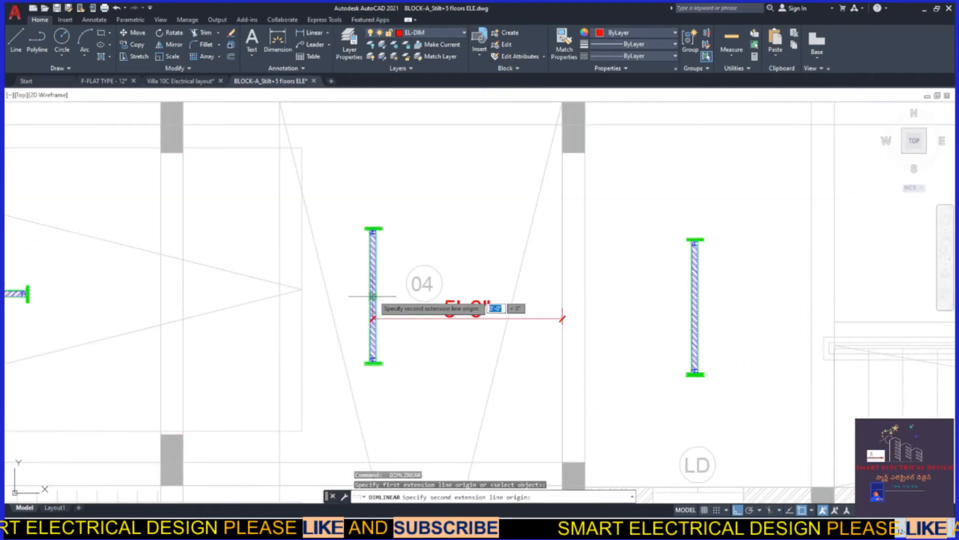
{"action": "scroll", "coordinate": [374, 299], "scroll_direction": "down", "scroll_amount": 2}
{"action": "left_click", "coordinate": [373, 191]}
{"action": "left_click", "coordinate": [365, 217]}
Dimension the vertical distance from the tube light between bays 04 and 05 to the beam line above.
{"action": "scroll", "coordinate": [365, 218], "scroll_direction": "down", "scroll_amount": 4}
{"action": "scroll", "coordinate": [368, 270], "scroll_direction": "up", "scroll_amount": 3}
{"action": "key", "text": "space"}
{"action": "left_click", "coordinate": [358, 271]}
{"action": "scroll", "coordinate": [357, 177], "scroll_direction": "up", "scroll_amount": 2}
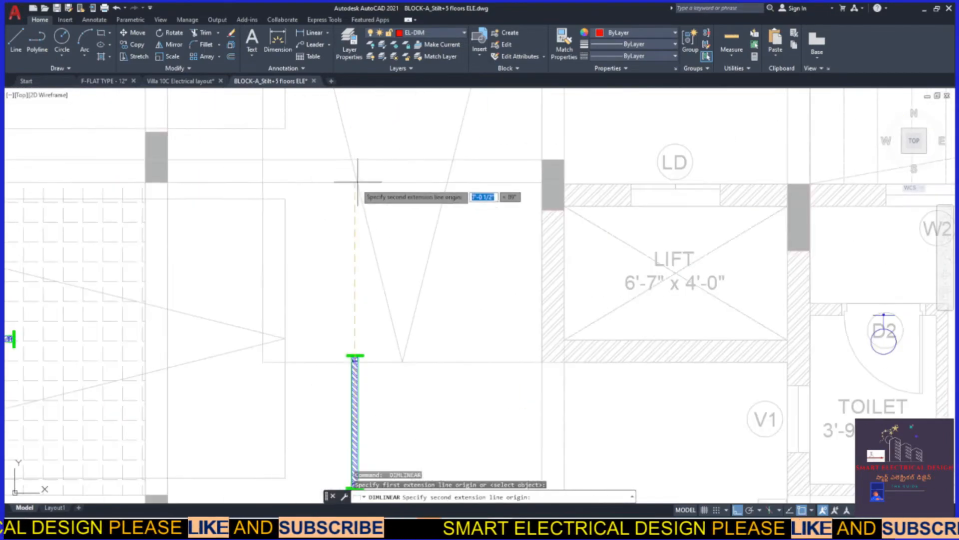
{"action": "left_click", "coordinate": [358, 182]}
{"action": "scroll", "coordinate": [349, 235], "scroll_direction": "down", "scroll_amount": 3}
{"action": "left_click", "coordinate": [346, 176]}
Dimension the horizontal distance from the tube light between bays 04 and 05 to the beam line on its right.
{"action": "key", "text": "space"}
{"action": "scroll", "coordinate": [353, 283], "scroll_direction": "up", "scroll_amount": 8}
{"action": "left_click", "coordinate": [342, 265]}
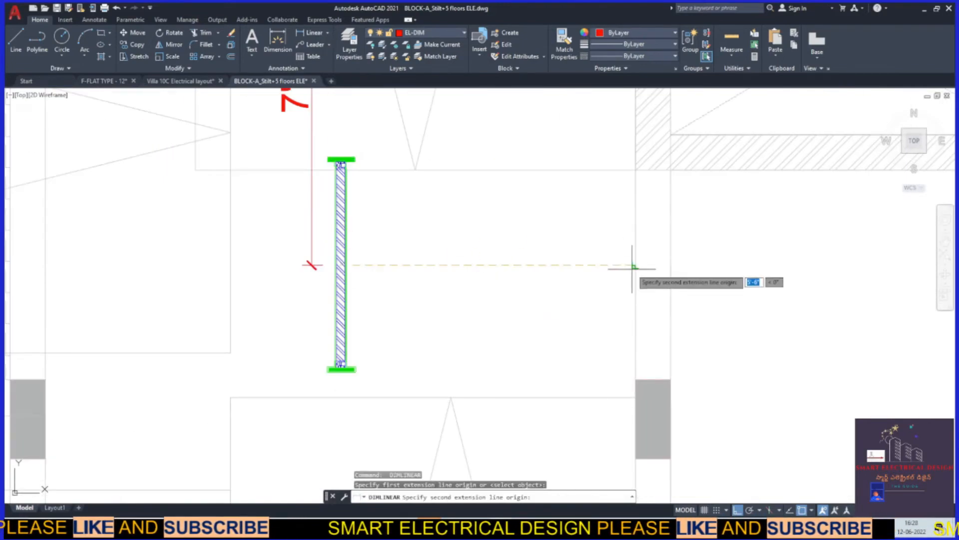
{"action": "left_click", "coordinate": [632, 266]}
{"action": "left_click", "coordinate": [487, 294]}
Dimension the vertical distance from the centre of bay 05's tube light to the beam line above.
{"action": "scroll", "coordinate": [482, 196], "scroll_direction": "down", "scroll_amount": 6}
{"action": "key", "text": "space"}
{"action": "scroll", "coordinate": [449, 350], "scroll_direction": "up", "scroll_amount": 4}
{"action": "left_click", "coordinate": [447, 354]}
{"action": "left_click", "coordinate": [448, 252]}
{"action": "left_click", "coordinate": [424, 290]}
Dimension the horizontal distance from the centre of bay 05's tube light to the beam line on its right.
{"action": "scroll", "coordinate": [395, 280], "scroll_direction": "down", "scroll_amount": 4}
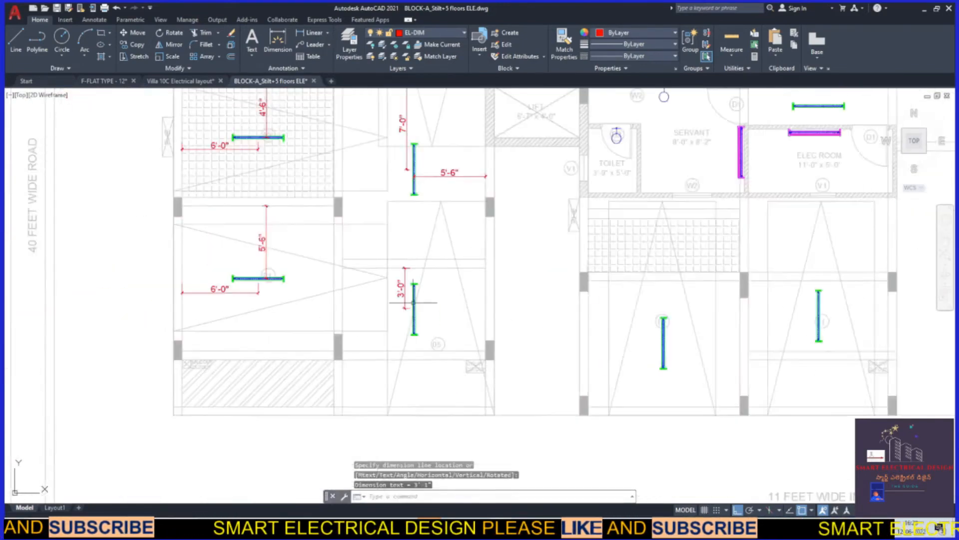
{"action": "key", "text": "space"}
{"action": "left_click", "coordinate": [401, 309]}
{"action": "left_click", "coordinate": [583, 310]}
{"action": "left_click", "coordinate": [579, 330]}
Dimension the tube light in front of the lift vertically to the beam line above and horizontally to the line on its right.
{"action": "scroll", "coordinate": [456, 317], "scroll_direction": "down", "scroll_amount": 8}
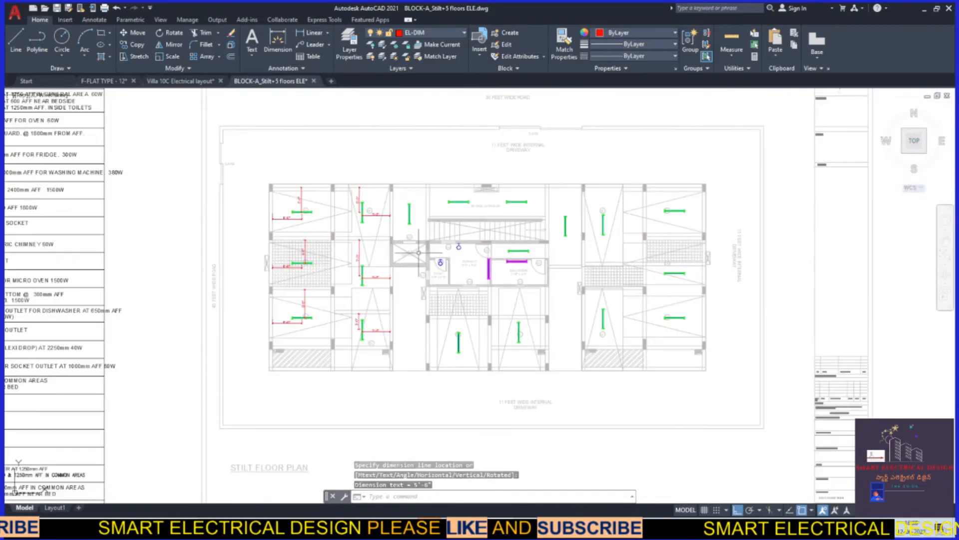
{"action": "type", "text": "p"}
{"action": "key", "text": "space"}
{"action": "left_click_drag", "start_coordinate": [410, 215], "coordinate": [335, 240]}
{"action": "scroll", "coordinate": [447, 340], "scroll_direction": "up", "scroll_amount": 2}
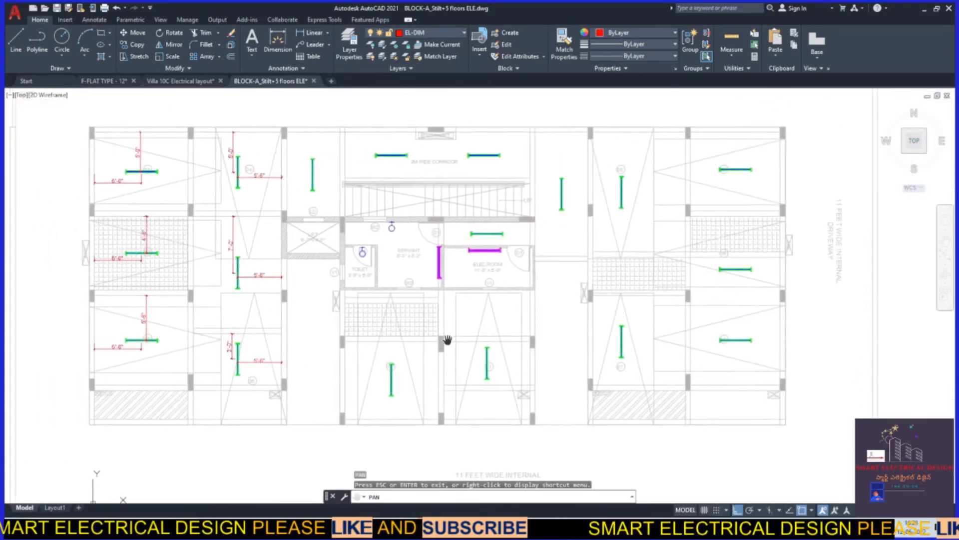
{"action": "type", "text": "dli"}
{"action": "key", "text": "space"}
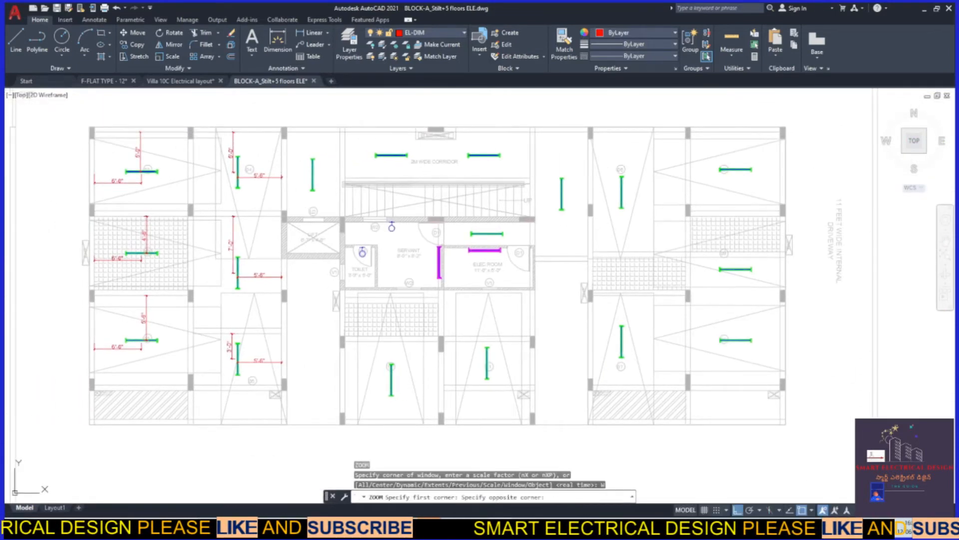
{"action": "scroll", "coordinate": [268, 231], "scroll_direction": "up", "scroll_amount": 1}
{"action": "left_click", "coordinate": [317, 114]}
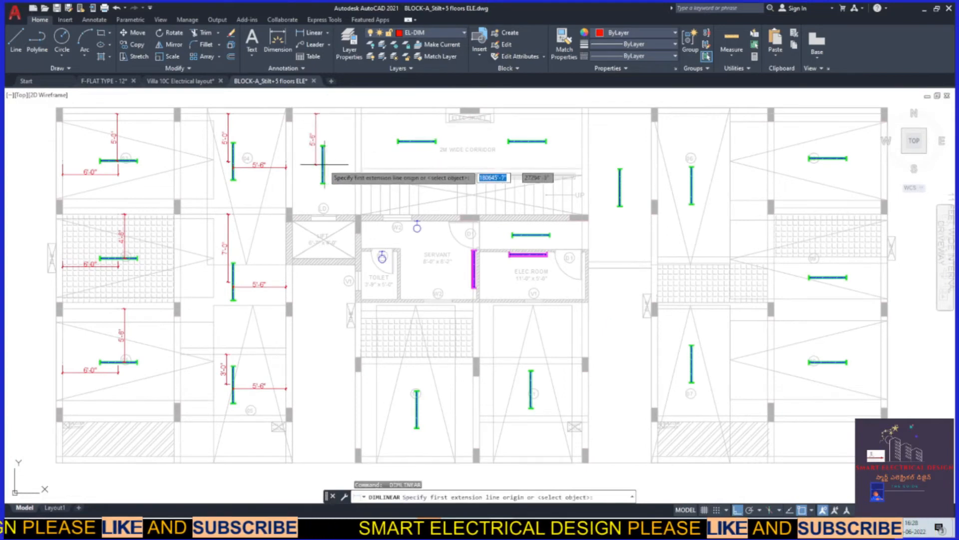
{"action": "left_click", "coordinate": [323, 164]}
Dimension the 2M wide corridor horizontally from its left edge to the first tube light and between its two tube lights.
{"action": "key", "text": "space"}
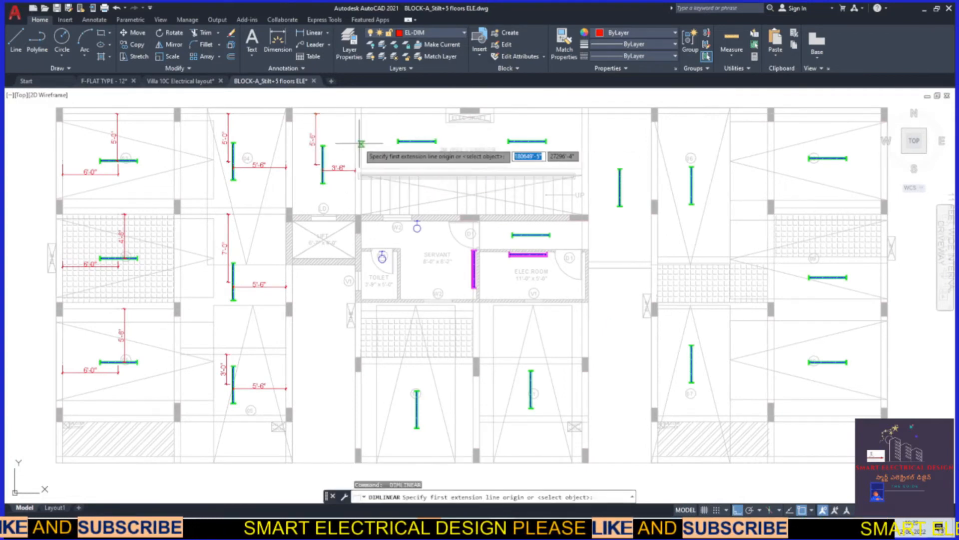
{"action": "left_click", "coordinate": [416, 142]}
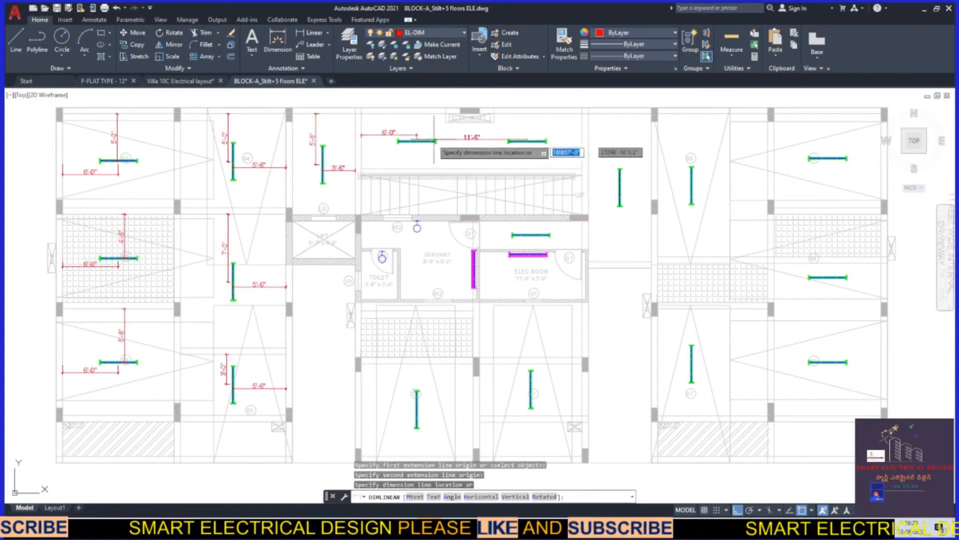
{"action": "left_click", "coordinate": [527, 141]}
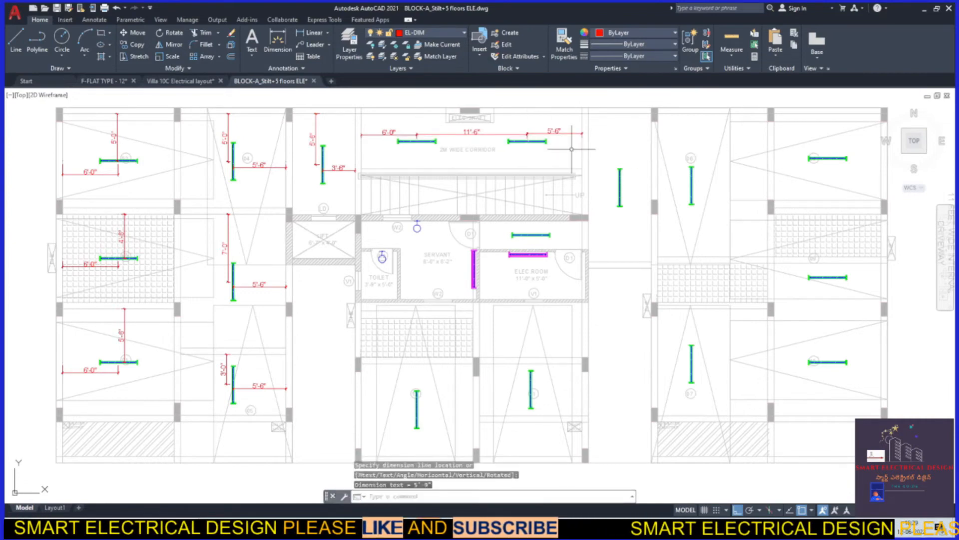
Dimension the vertical distance from the corridor's left tube light to the staircase edge below.
{"action": "left_click", "coordinate": [312, 33]}
{"action": "left_click", "coordinate": [417, 142]}
{"action": "left_click", "coordinate": [417, 168]}
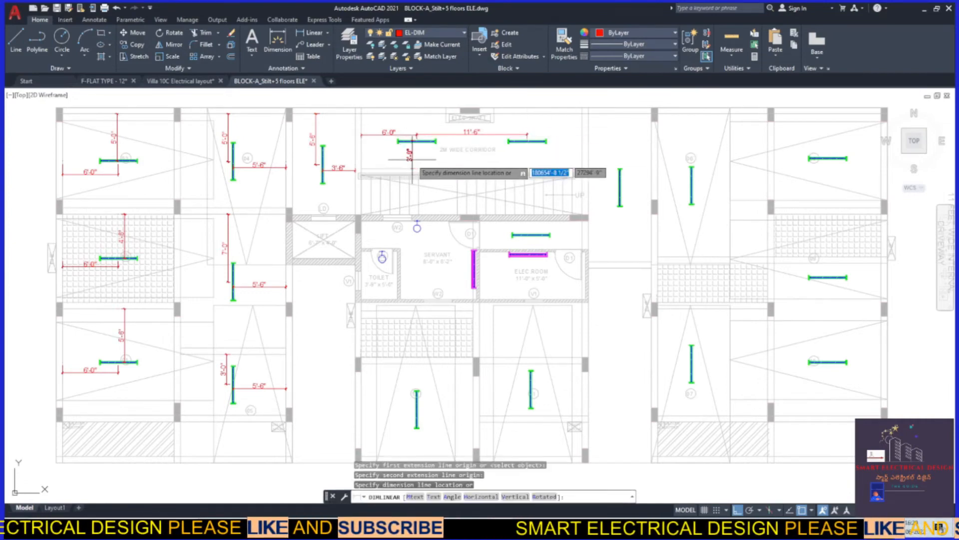
{"action": "left_click", "coordinate": [413, 160]}
{"action": "scroll", "coordinate": [420, 138], "scroll_direction": "up", "scroll_amount": 4}
{"action": "left_click", "coordinate": [399, 159]}
{"action": "scroll", "coordinate": [553, 178], "scroll_direction": "down", "scroll_amount": 6}
{"action": "key", "text": "Escape"}
{"action": "scroll", "coordinate": [553, 179], "scroll_direction": "up", "scroll_amount": 3}
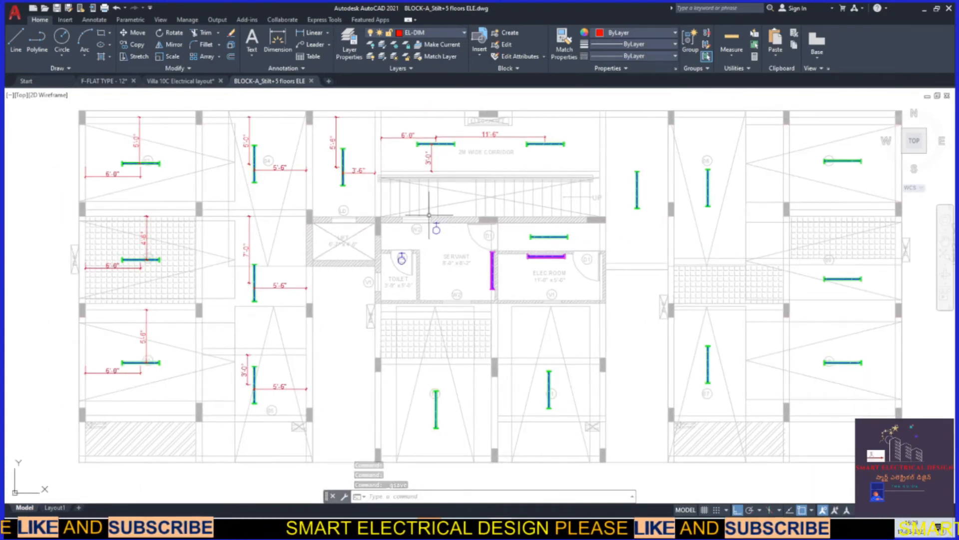
Try to move the tube light between the staircase and bay 06 upwards.
{"action": "left_click", "coordinate": [316, 34]}
{"action": "left_click", "coordinate": [637, 171]}
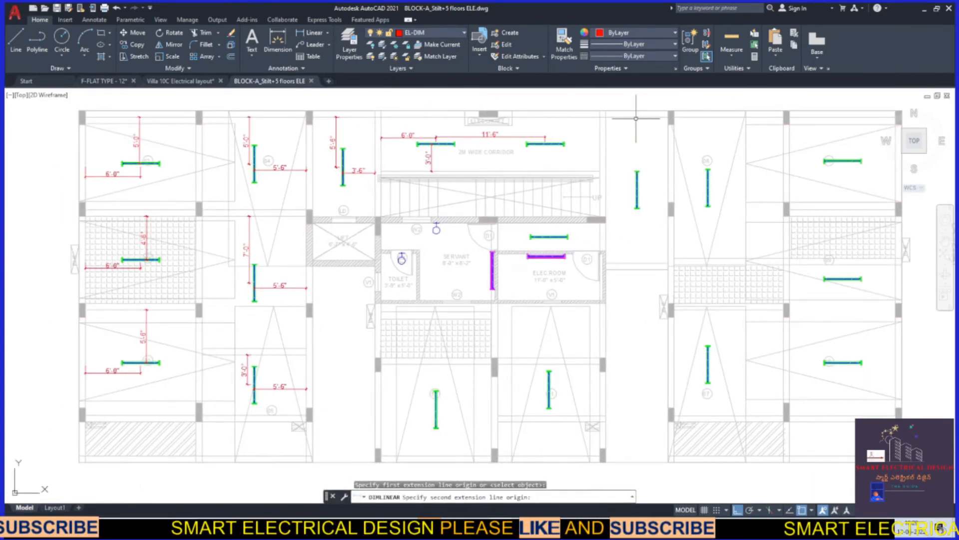
{"action": "key", "text": "Escape"}
{"action": "left_click", "coordinate": [637, 186]}
{"action": "type", "text": "m"}
{"action": "key", "text": "Return"}
{"action": "left_click", "coordinate": [646, 215]}
{"action": "left_click", "coordinate": [647, 176]}
Dimension the tube light between the staircase and bay 06 horizontally to the line on its left and vertically to the beam line above.
{"action": "left_click", "coordinate": [315, 33]}
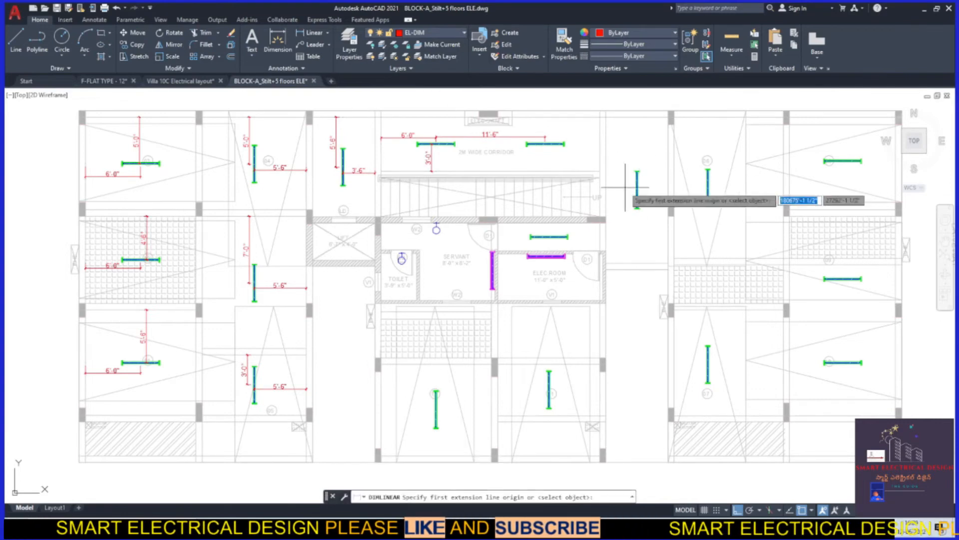
{"action": "left_click", "coordinate": [637, 190]}
{"action": "left_click", "coordinate": [606, 194]}
{"action": "left_click", "coordinate": [617, 196]}
{"action": "key", "text": "Return"}
{"action": "left_click", "coordinate": [637, 190]}
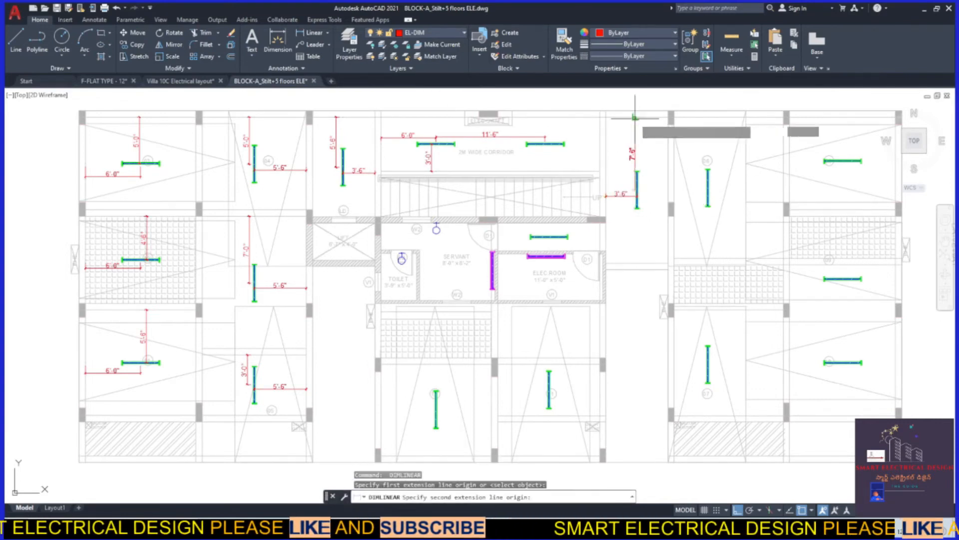
{"action": "left_click", "coordinate": [634, 118]}
{"action": "left_click", "coordinate": [643, 136]}
Dimension the tube light in the passage above the ELEC.ROOM horizontally to the right edge and vertically to the room's wall below.
{"action": "key", "text": "Return"}
{"action": "left_click", "coordinate": [550, 236]}
{"action": "left_click", "coordinate": [601, 233]}
{"action": "left_click", "coordinate": [586, 232]}
{"action": "key", "text": "Return"}
{"action": "scroll", "coordinate": [550, 236], "scroll_direction": "up", "scroll_amount": 6}
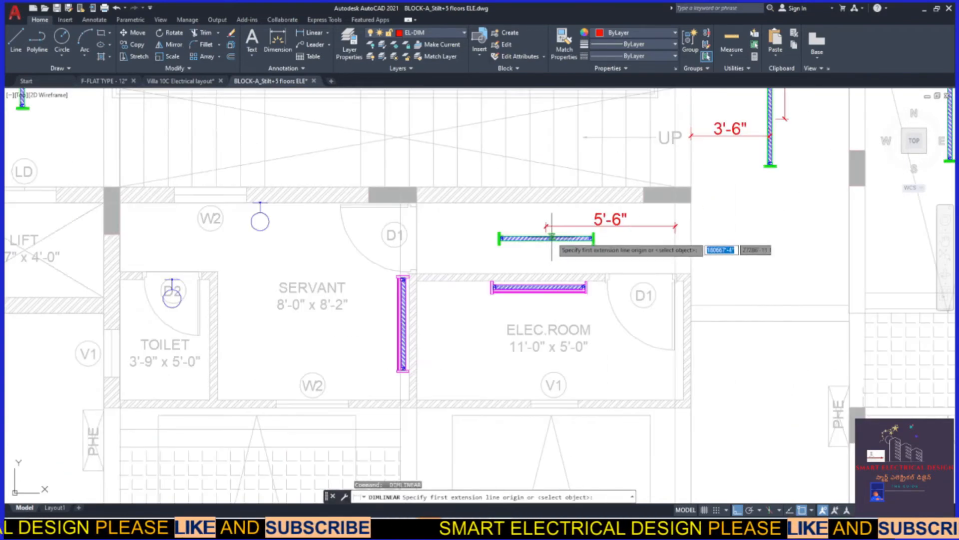
{"action": "left_click", "coordinate": [545, 239]}
{"action": "left_click", "coordinate": [545, 294]}
{"action": "left_click", "coordinate": [530, 273]}
Dimension the horizontal distance from the centre of the ELEC.ROOM's tube light to the room's left wall.
{"action": "key", "text": "Return"}
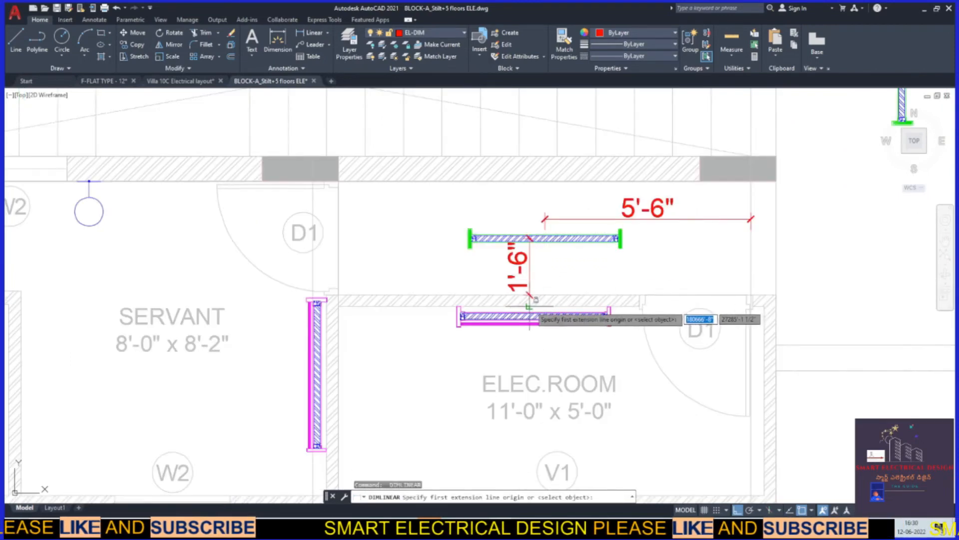
{"action": "left_click", "coordinate": [535, 315]}
{"action": "left_click", "coordinate": [339, 313]}
{"action": "left_click", "coordinate": [540, 354]}
Dimension the vertical distance from the centre of the servant room's tube light to the room's bottom wall.
{"action": "scroll", "coordinate": [525, 267], "scroll_direction": "down", "scroll_amount": 5}
{"action": "key", "text": "Return"}
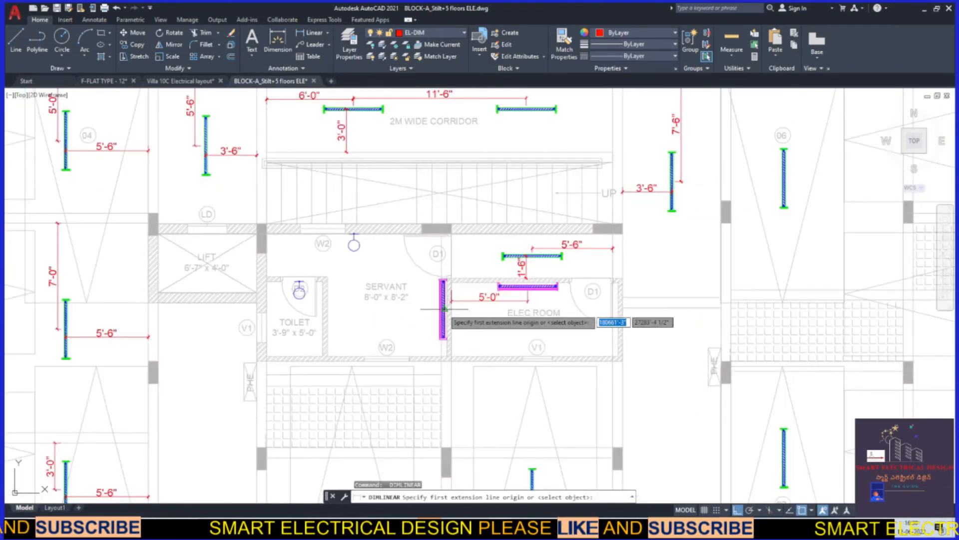
{"action": "left_click", "coordinate": [443, 308]}
{"action": "left_click", "coordinate": [444, 356]}
{"action": "left_click", "coordinate": [433, 340]}
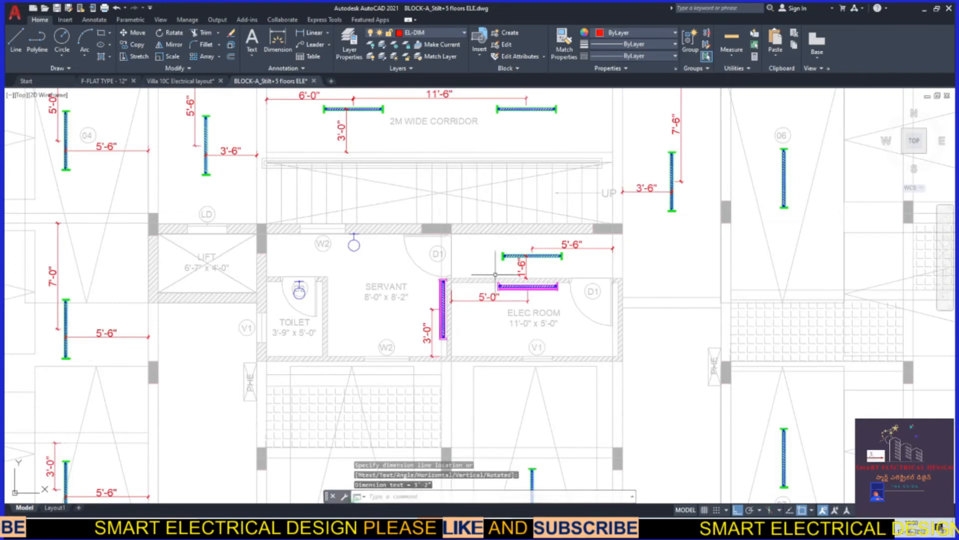
Dimension the horizontal distance from the servant room's round fixture beside window W2 to the room's left wall.
{"action": "key", "text": "Return"}
{"action": "left_click", "coordinate": [353, 234]}
{"action": "scroll", "coordinate": [353, 233], "scroll_direction": "up", "scroll_amount": 4}
{"action": "left_click", "coordinate": [265, 234]}
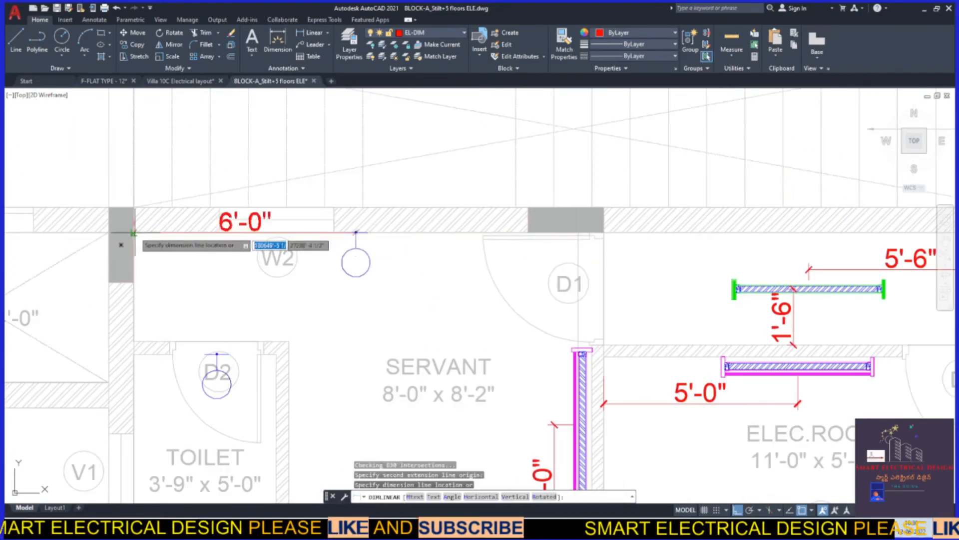
{"action": "left_click", "coordinate": [193, 259]}
Dimension the horizontal distance from the toilet's left wall to the round fixture near door D2.
{"action": "key", "text": "Return"}
{"action": "scroll", "coordinate": [243, 221], "scroll_direction": "down", "scroll_amount": 2}
{"action": "left_click", "coordinate": [176, 305]}
{"action": "scroll", "coordinate": [226, 304], "scroll_direction": "up", "scroll_amount": 4}
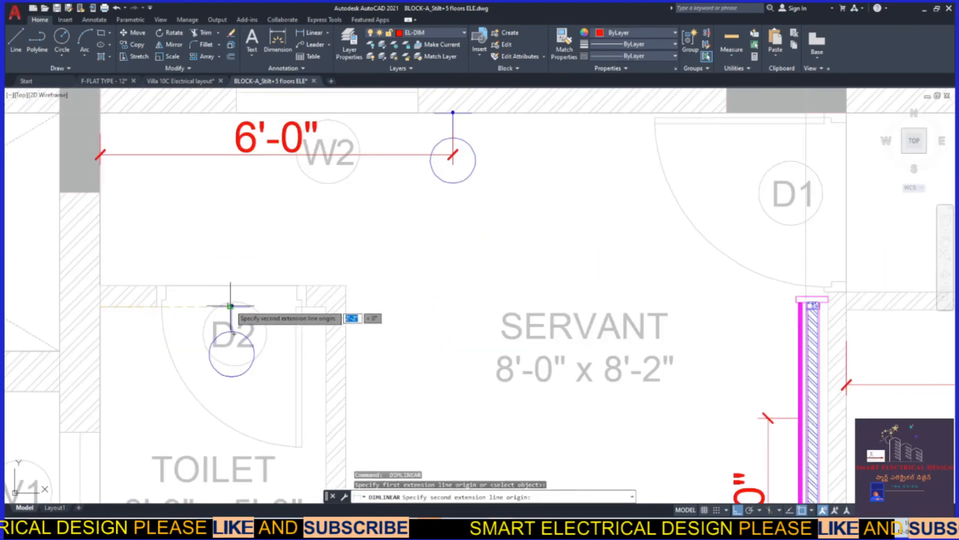
{"action": "left_click", "coordinate": [231, 306]}
{"action": "left_click", "coordinate": [154, 350]}
{"action": "scroll", "coordinate": [376, 234], "scroll_direction": "down", "scroll_amount": 8}
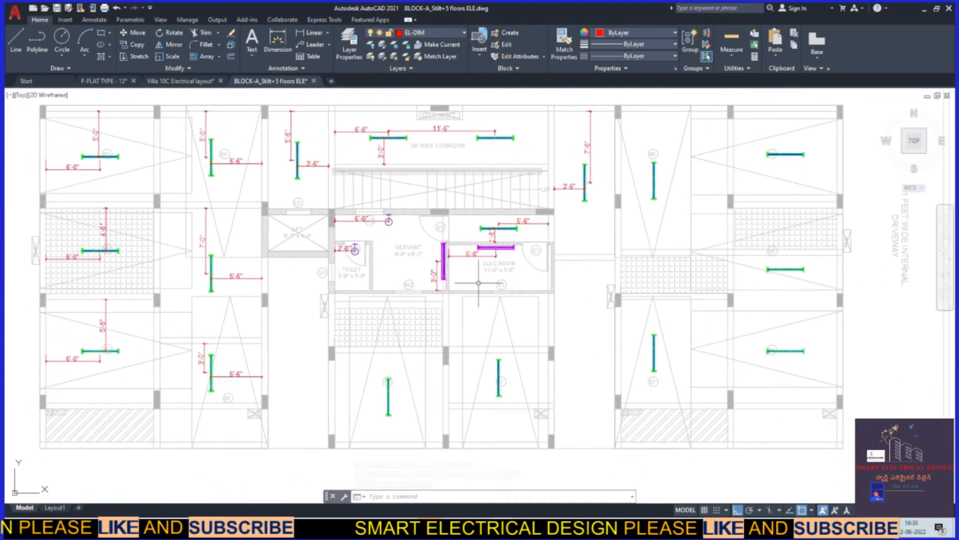
Dimension the tube light in the parking bay below the servant room, vertically to the upper column line and horizontally to the right column line.
{"action": "left_click", "coordinate": [310, 33]}
{"action": "left_click", "coordinate": [388, 396]}
{"action": "left_click", "coordinate": [389, 353]}
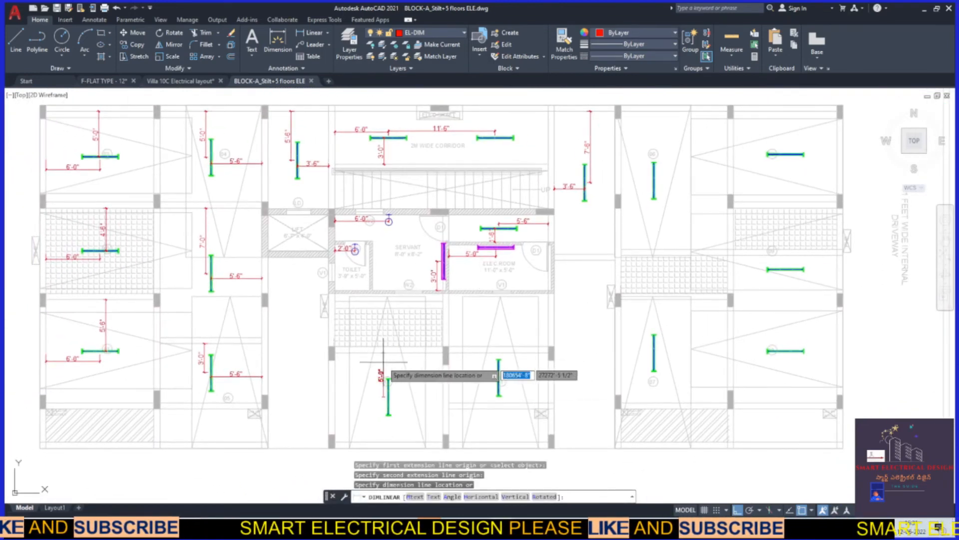
{"action": "left_click", "coordinate": [382, 361]}
{"action": "key", "text": "Return"}
{"action": "left_click", "coordinate": [388, 396]}
{"action": "left_click", "coordinate": [443, 394]}
{"action": "left_click", "coordinate": [395, 405]}
Dimension the tube light in the bay below the ELEC.ROOM, horizontally to the left column line and vertically to the upper column line.
{"action": "key", "text": "Return"}
{"action": "left_click", "coordinate": [498, 378]}
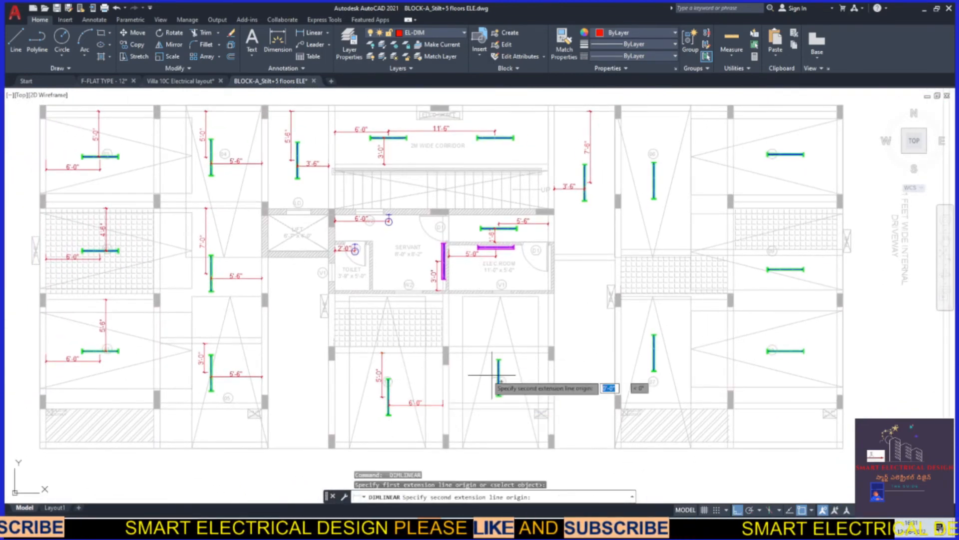
{"action": "left_click", "coordinate": [449, 375]}
{"action": "left_click", "coordinate": [490, 382]}
{"action": "key", "text": "Return"}
{"action": "left_click", "coordinate": [499, 378]}
{"action": "left_click", "coordinate": [499, 353]}
{"action": "left_click", "coordinate": [513, 355]}
Move the vertical dimension line in the bay below the ELEC.ROOM slightly closer to its tube light.
{"action": "left_click", "coordinate": [513, 359]}
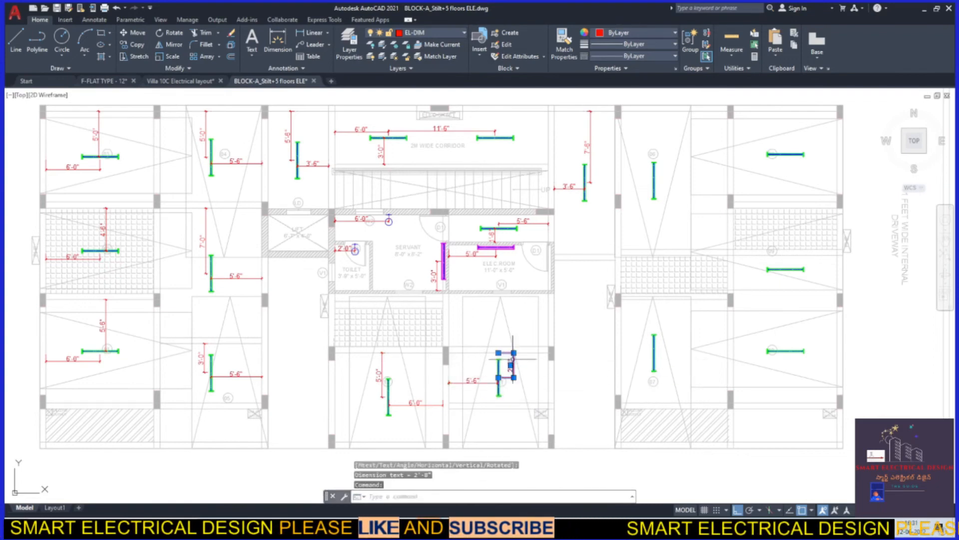
{"action": "left_click", "coordinate": [514, 353]}
{"action": "left_click", "coordinate": [509, 352]}
{"action": "key", "text": "Escape"}
Dimension the tube light in parking bay 07, vertically to the lower beam line and horizontally to the bay's left column line.
{"action": "key", "text": "Return"}
{"action": "left_click", "coordinate": [654, 352]}
{"action": "left_click", "coordinate": [653, 402]}
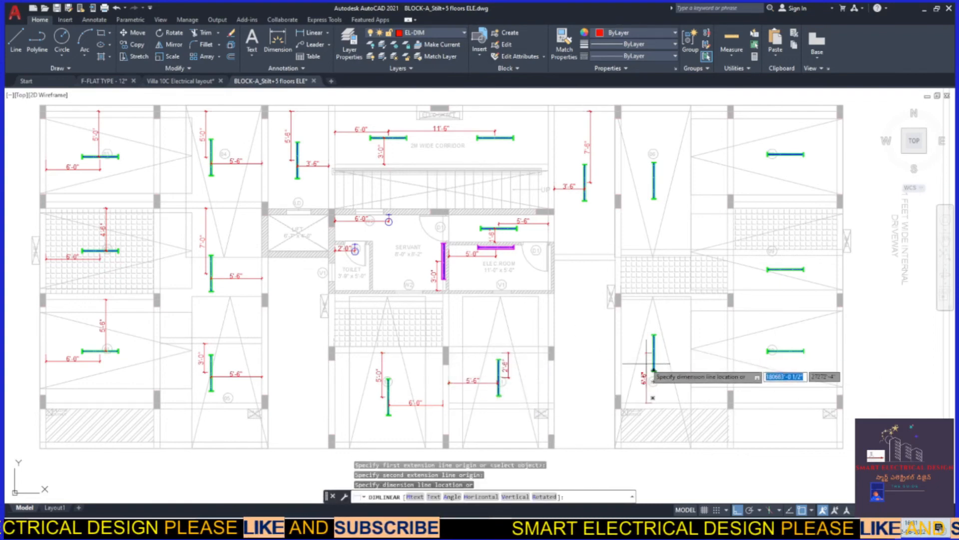
{"action": "left_click", "coordinate": [647, 363]}
{"action": "key", "text": "Return"}
{"action": "left_click", "coordinate": [654, 352]}
{"action": "left_click", "coordinate": [621, 353]}
{"action": "left_click", "coordinate": [629, 347]}
Dimension the tube light in the plan's lower-right parking bay, vertically to the lower beam line and horizontally to the right outer column line.
{"action": "key", "text": "Return"}
{"action": "left_click", "coordinate": [786, 350]}
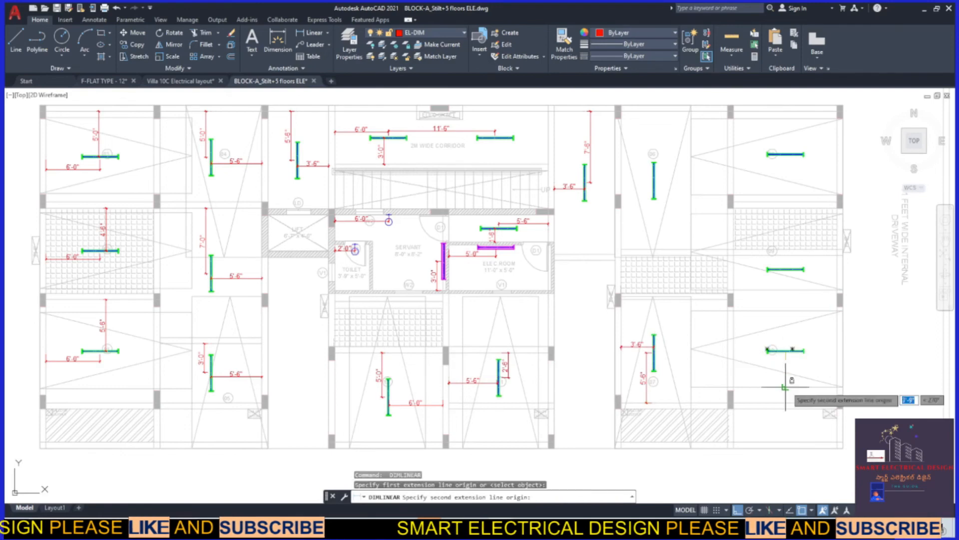
{"action": "left_click", "coordinate": [785, 402]}
{"action": "left_click", "coordinate": [783, 379]}
{"action": "key", "text": "Return"}
{"action": "left_click", "coordinate": [786, 350]}
{"action": "left_click", "coordinate": [837, 351]}
{"action": "left_click", "coordinate": [826, 343]}
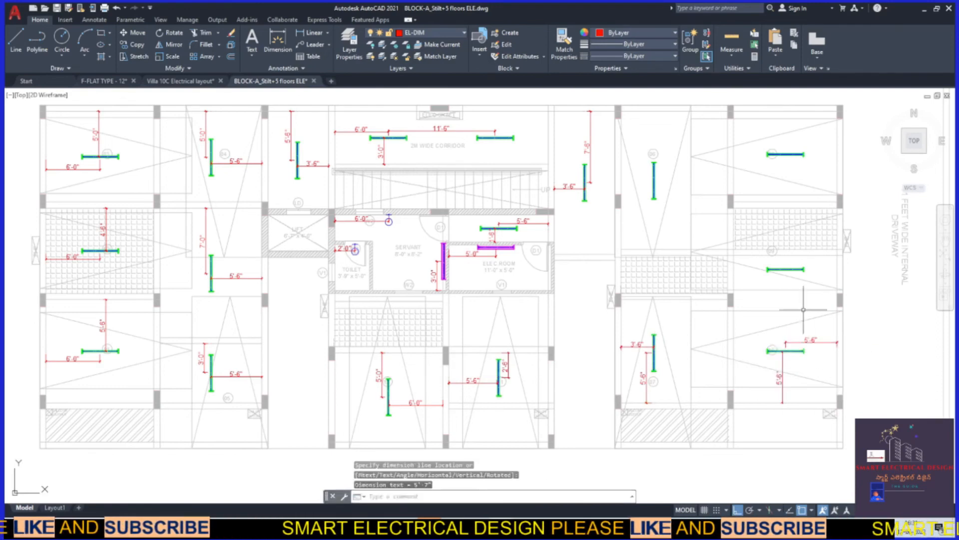
Dimension the horizontal distance from the centre of parking bay 09's tube light to the right outer column line.
{"action": "key", "text": "Return"}
{"action": "left_click", "coordinate": [785, 269]}
{"action": "left_click", "coordinate": [837, 269]}
{"action": "left_click", "coordinate": [824, 263]}
{"action": "key", "text": "Return"}
{"action": "left_click", "coordinate": [785, 269]}
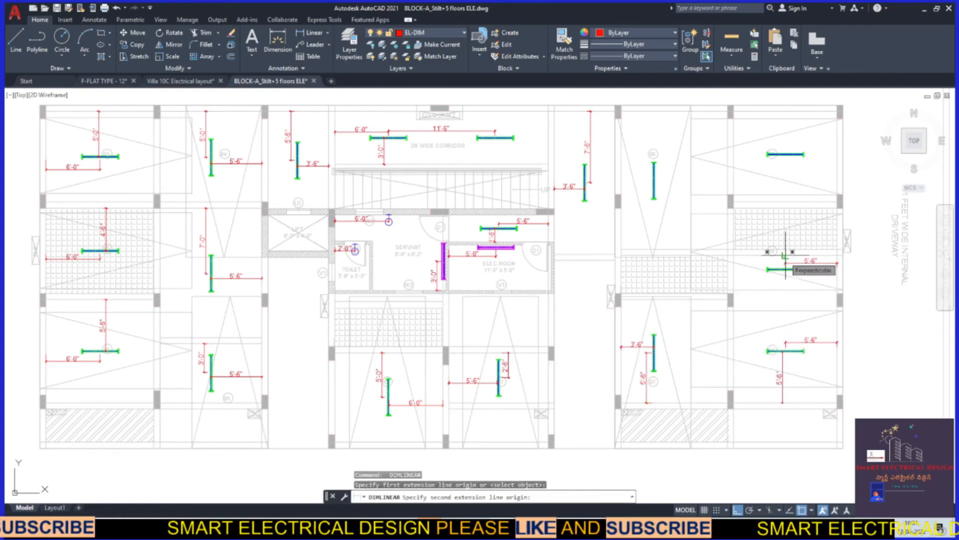
{"action": "key", "text": "Escape"}
Dimension the vertical distance from the centre of parking bay 09's tube light up to the edge line just above it.
{"action": "key", "text": "Return"}
{"action": "left_click", "coordinate": [786, 270]}
{"action": "left_click", "coordinate": [786, 256]}
{"action": "scroll", "coordinate": [781, 262], "scroll_direction": "up", "scroll_amount": 2}
{"action": "left_click", "coordinate": [779, 262]}
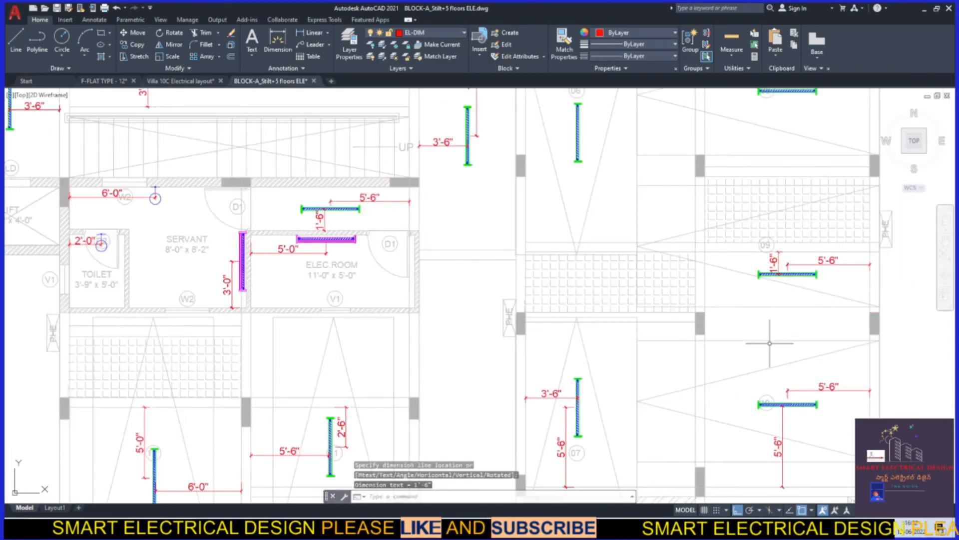
Dimension the tube light in the plan's upper-right parking bay, vertically to the lower beam line and horizontally to the right outer column line.
{"action": "scroll", "coordinate": [770, 343], "scroll_direction": "down", "scroll_amount": 2}
{"action": "middle_click_drag", "start_coordinate": [710, 268], "coordinate": [735, 246]}
{"action": "key", "text": "Return"}
{"action": "left_click", "coordinate": [805, 163]}
{"action": "left_click", "coordinate": [804, 202]}
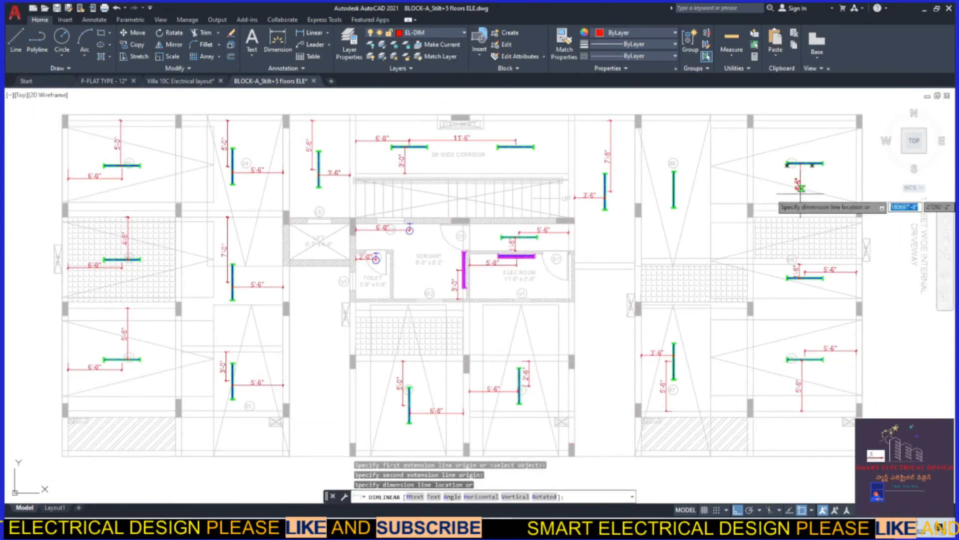
{"action": "left_click", "coordinate": [801, 193]}
{"action": "key", "text": "Return"}
{"action": "left_click", "coordinate": [805, 163]}
{"action": "left_click", "coordinate": [857, 164]}
{"action": "left_click", "coordinate": [835, 154]}
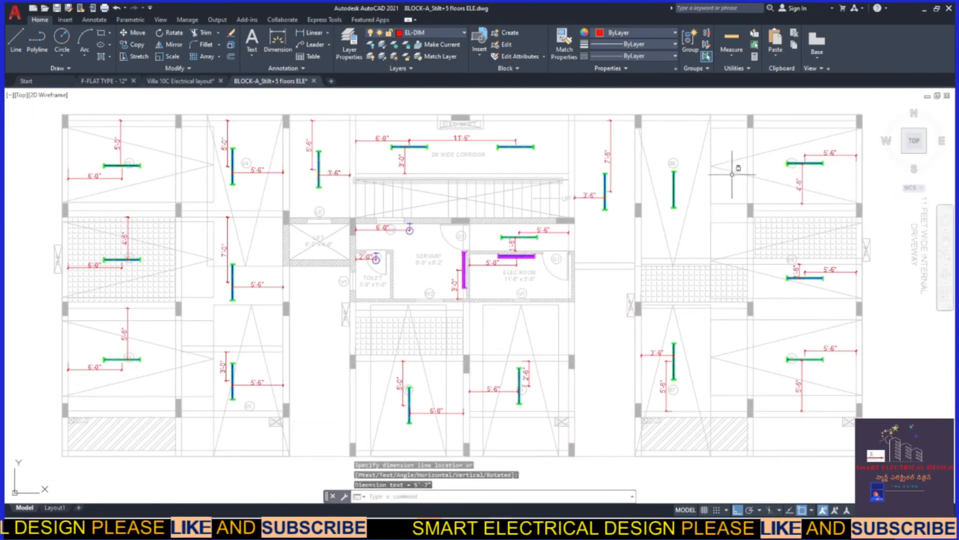
Dimension the tube light in parking bay 06, vertically from the plan's top beam line and horizontally to the bay's left column line.
{"action": "key", "text": "Return"}
{"action": "left_click", "coordinate": [674, 120]}
{"action": "left_click", "coordinate": [674, 189]}
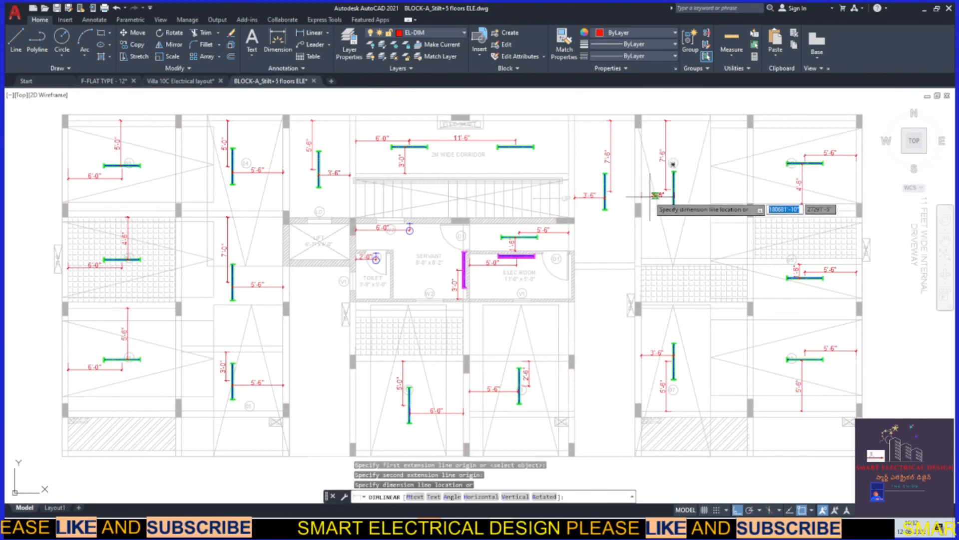
{"action": "left_click", "coordinate": [651, 194]}
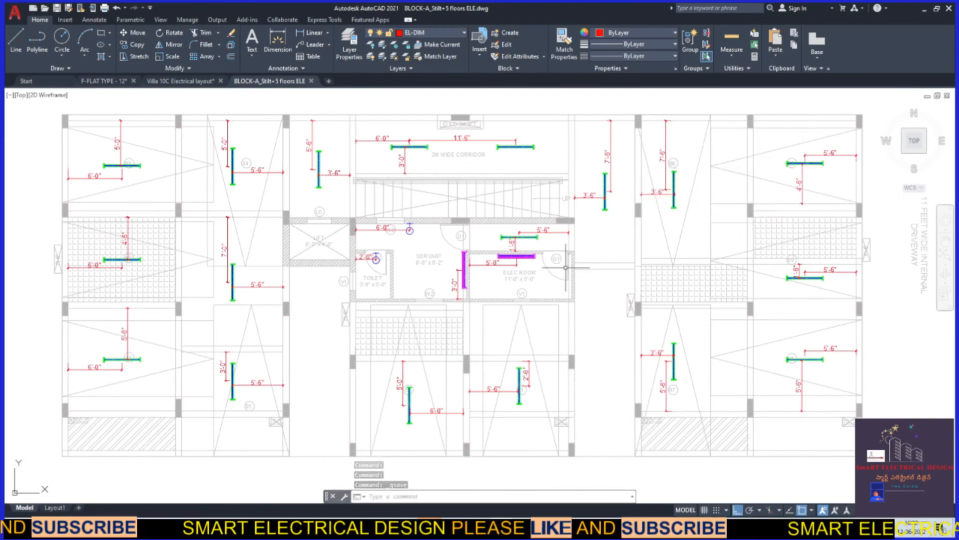